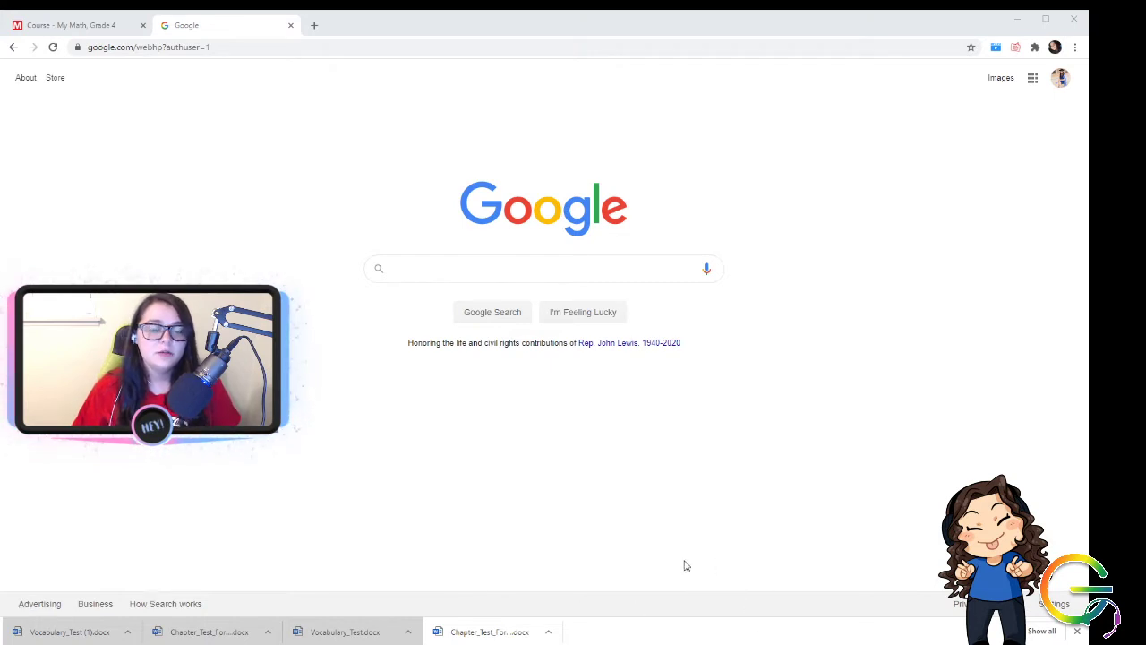
Open Google Forms from the Google apps and create a new blank quiz
left_click(1032, 86)
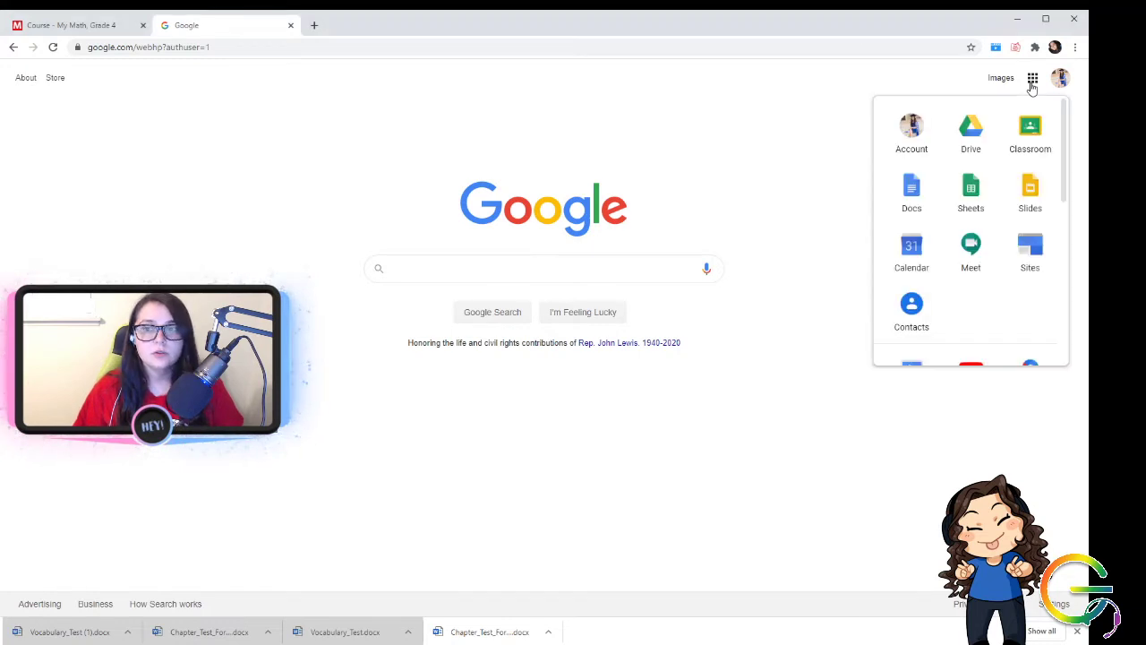
scroll(951, 312, "down", 2)
left_click(974, 305)
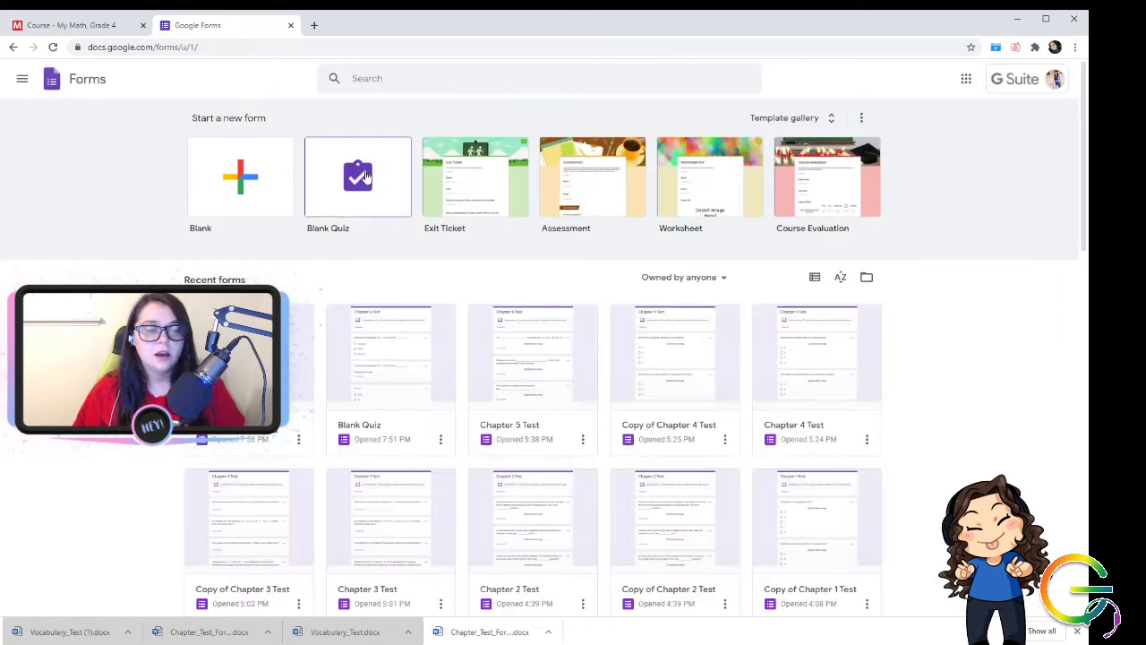
left_click(366, 176)
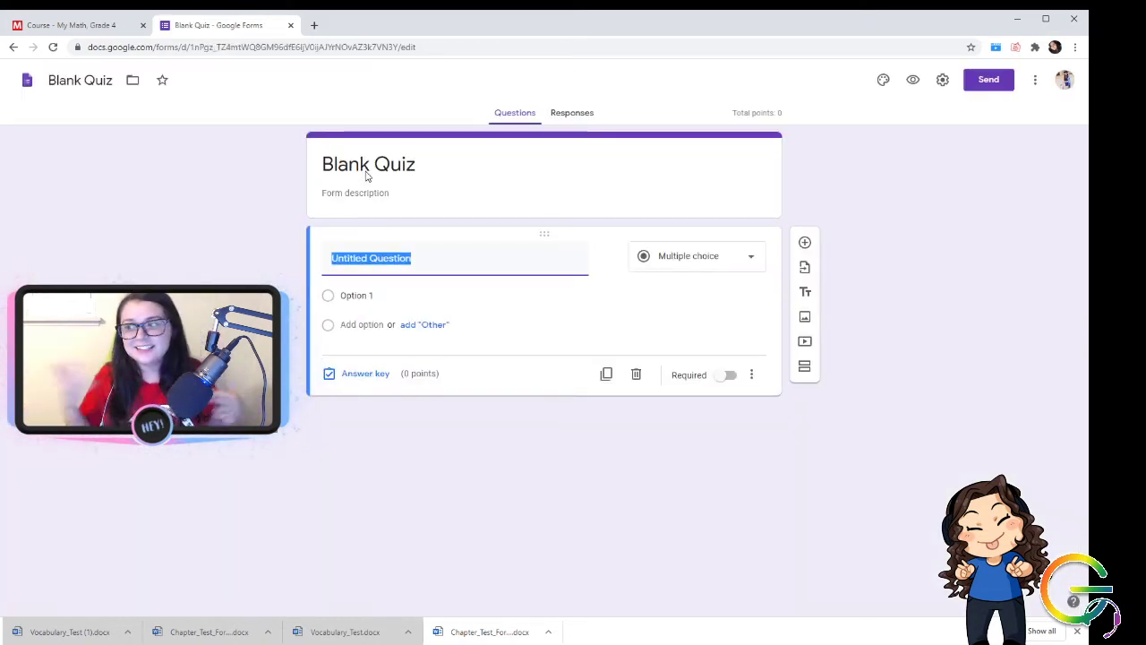
Set the quiz title to "Chapter 6 Test"
left_click(385, 166)
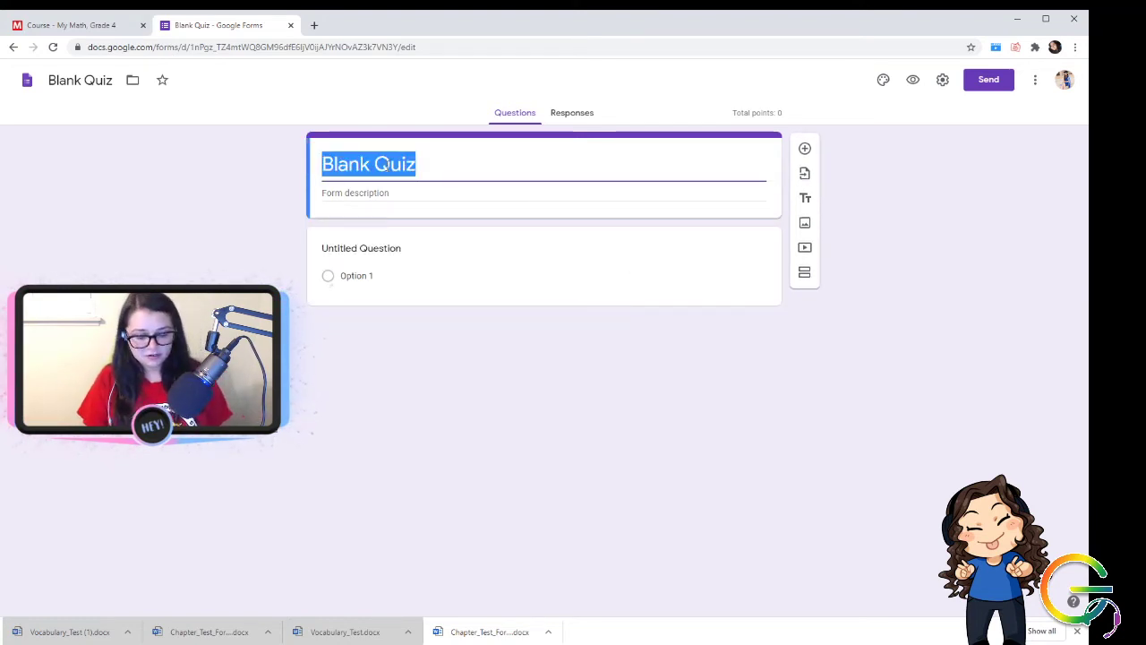
type("CH")
key("BackSpace")
type("hapter")
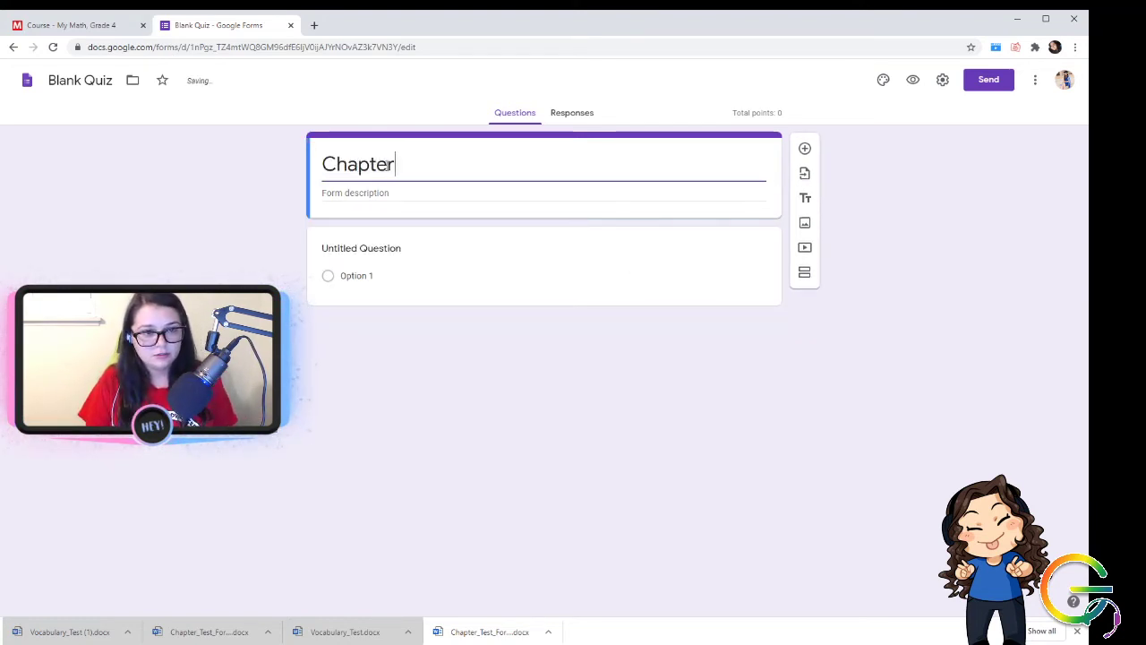
type(" 6 Test")
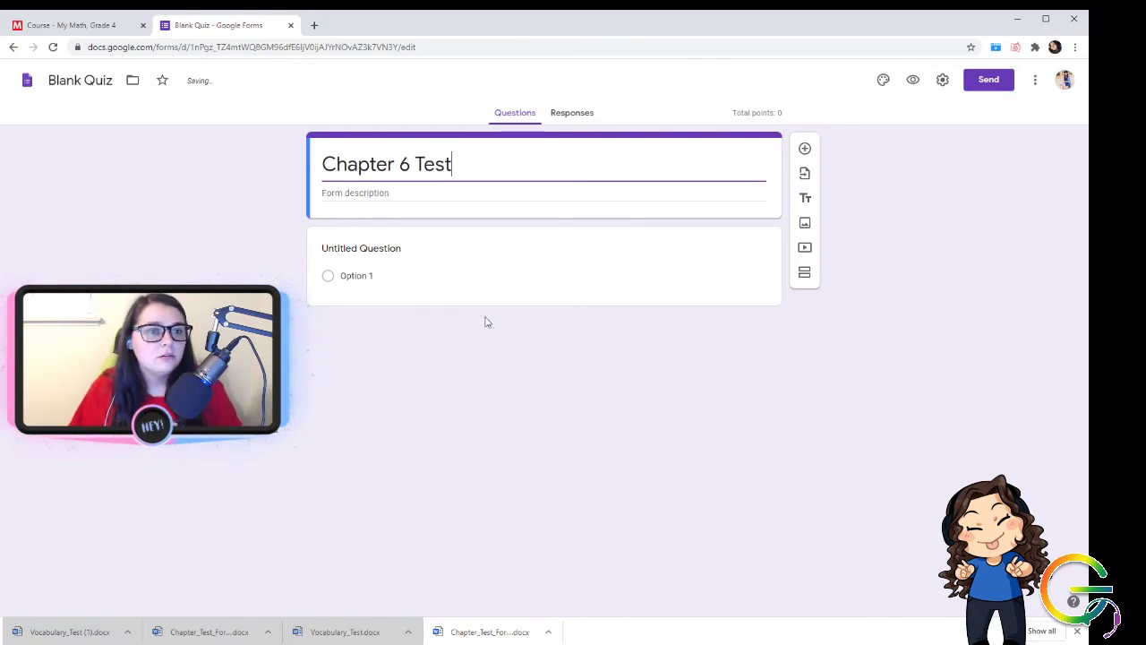
Switch to the McGraw-Hill course site, return to the connectED program list, and open the My Math, Grade 4 Teacher Edition
left_click(76, 25)
scroll(448, 230, "up", 3)
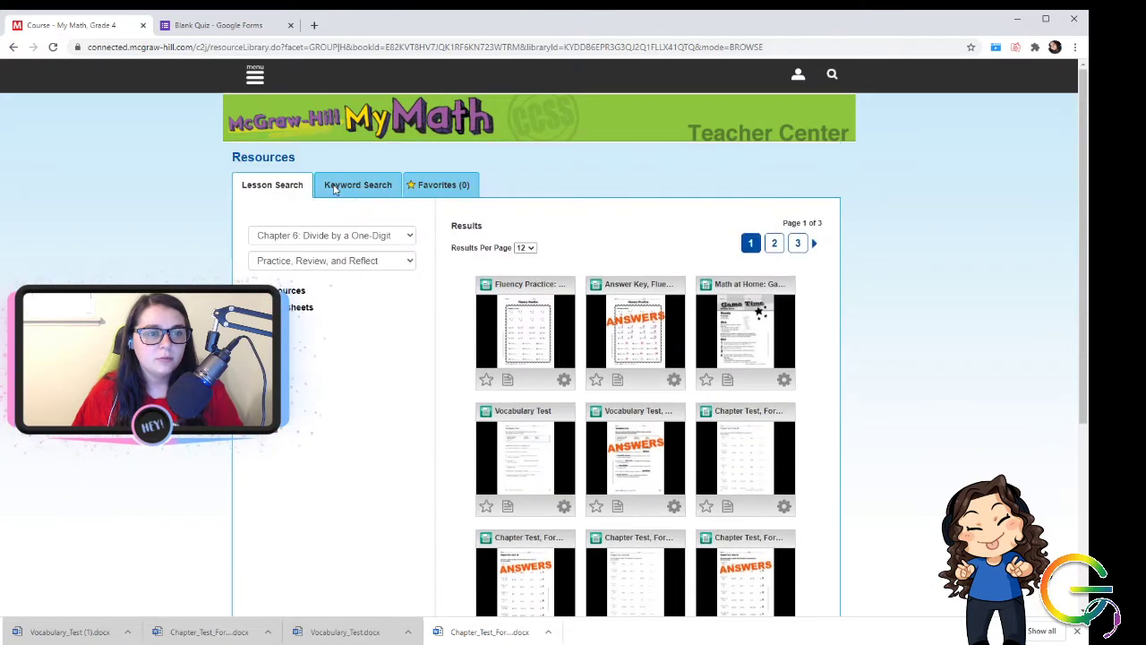
left_click(256, 76)
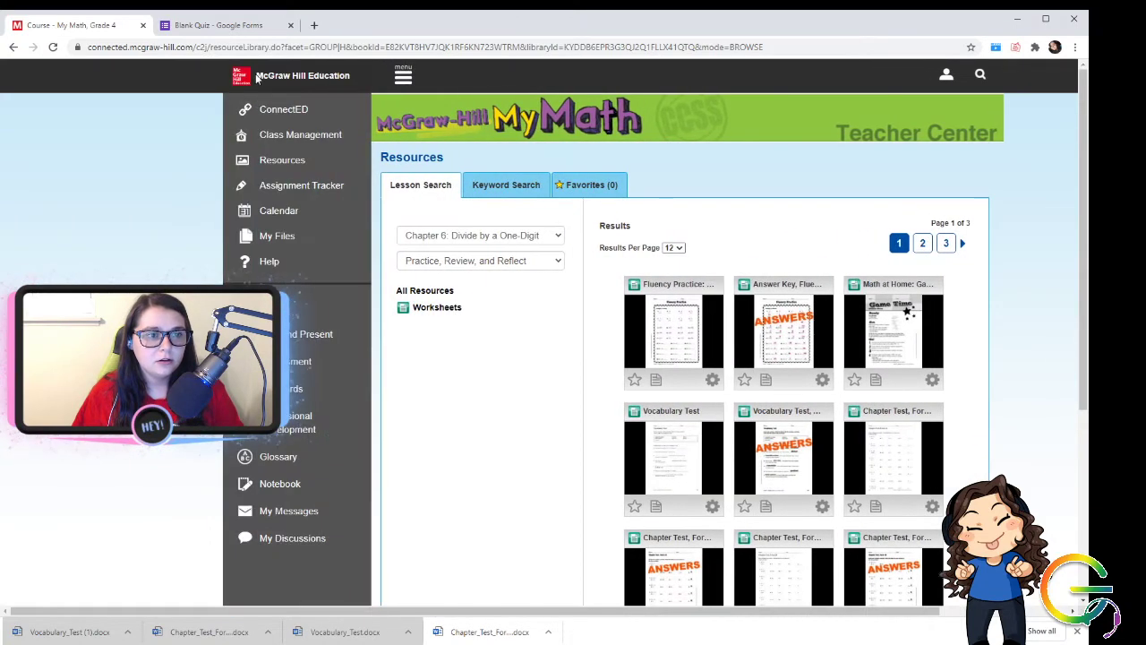
left_click(403, 76)
left_click(13, 47)
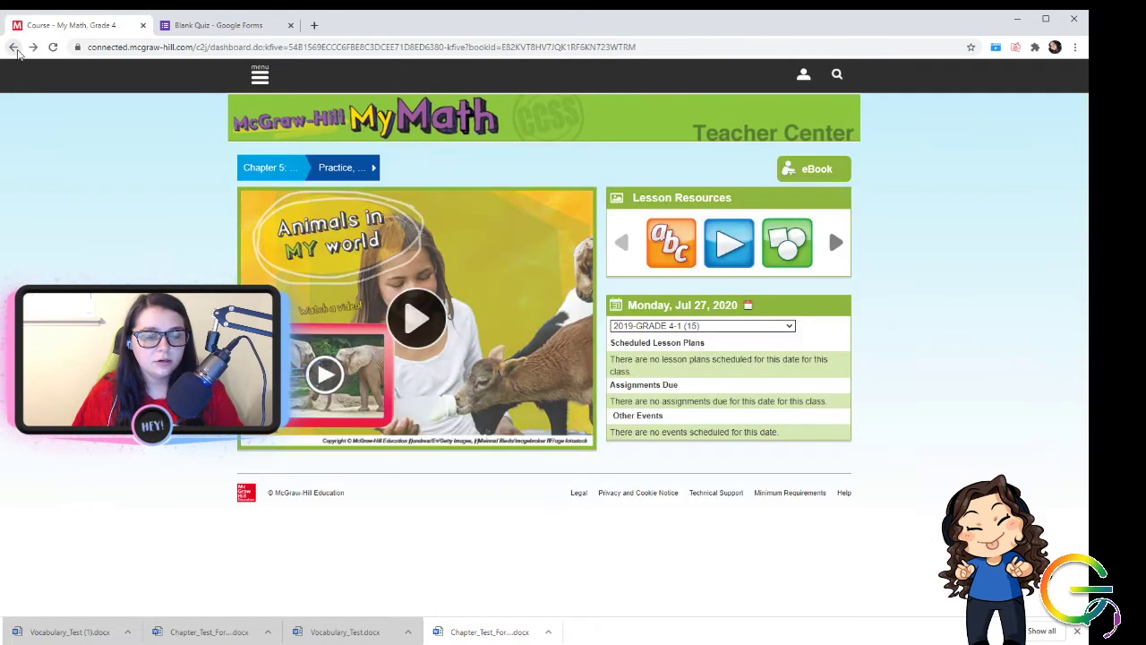
left_click(14, 47)
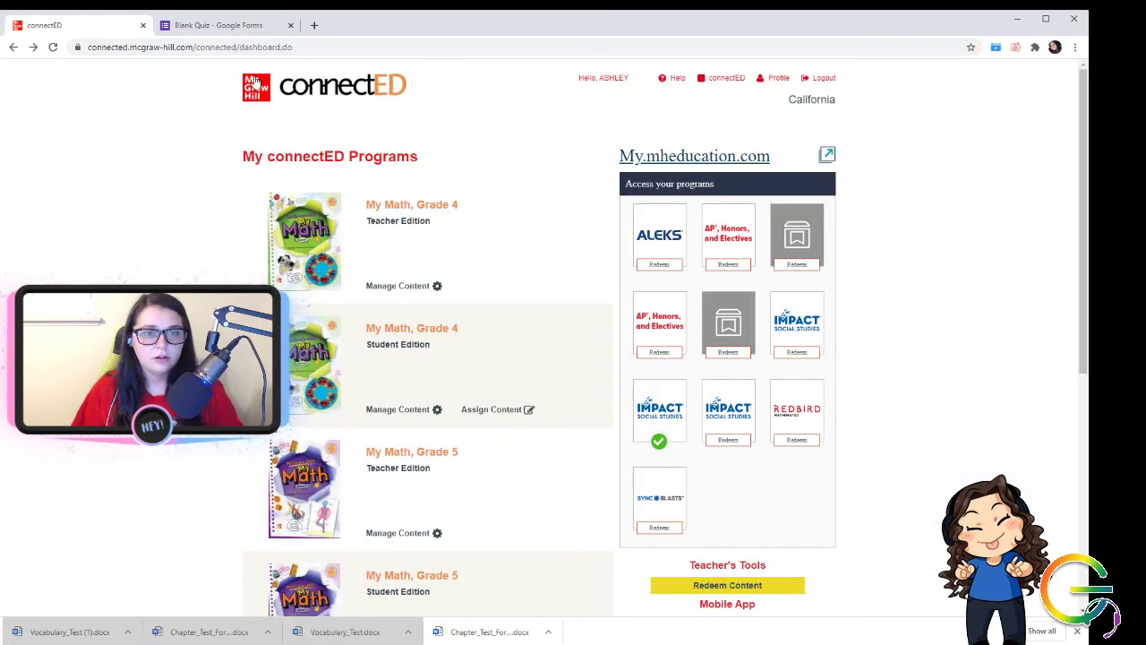
left_click(444, 213)
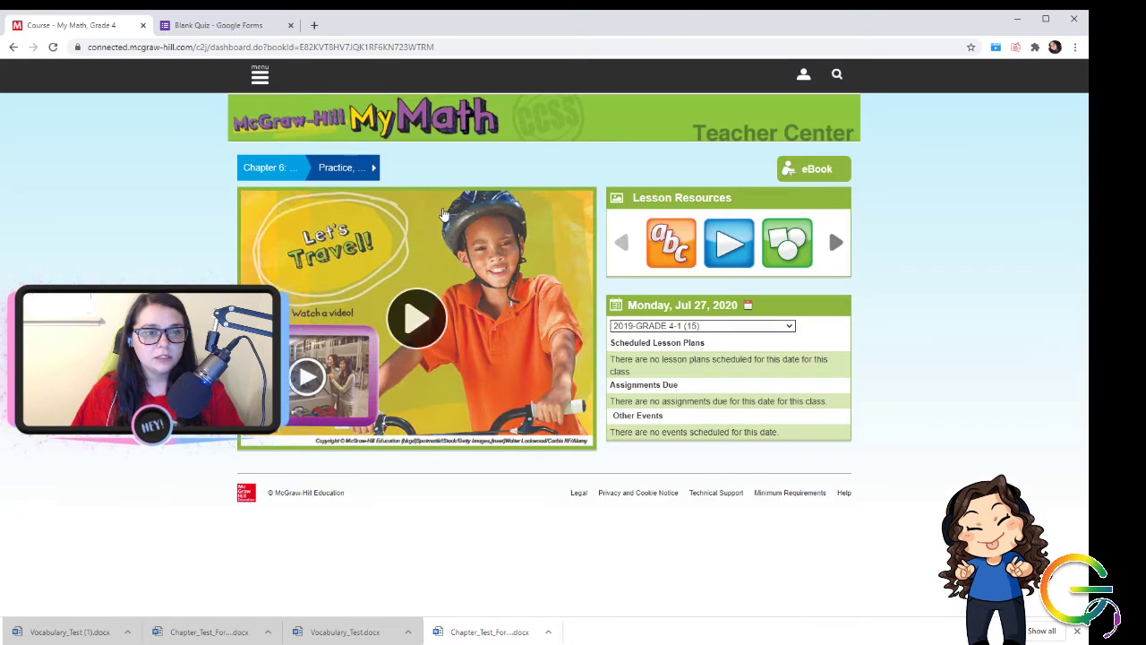
Choose Practice, Review, and Reflect under Chapter 6 and open its worksheets from the lesson resources
left_click(289, 177)
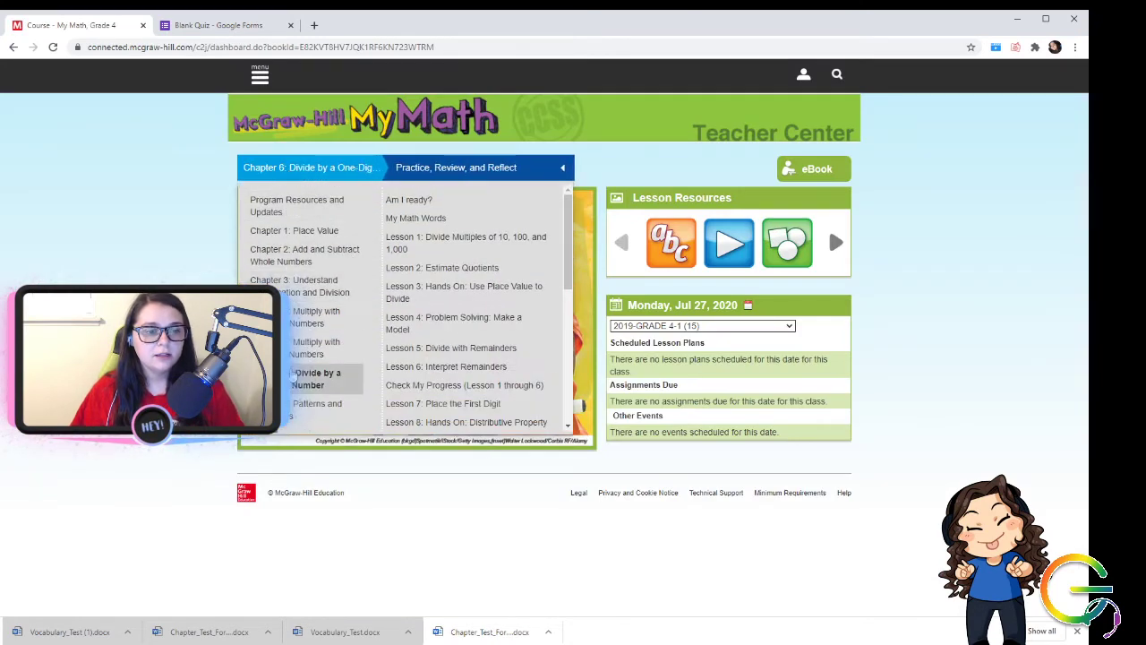
scroll(440, 367, "down", 5)
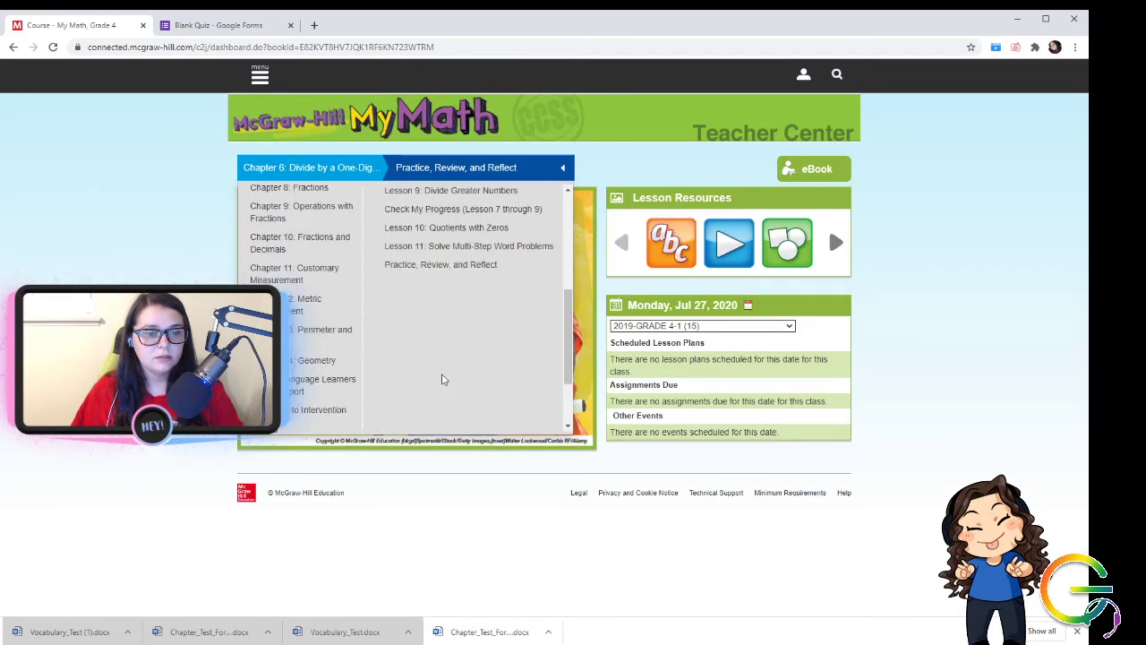
left_click(437, 267)
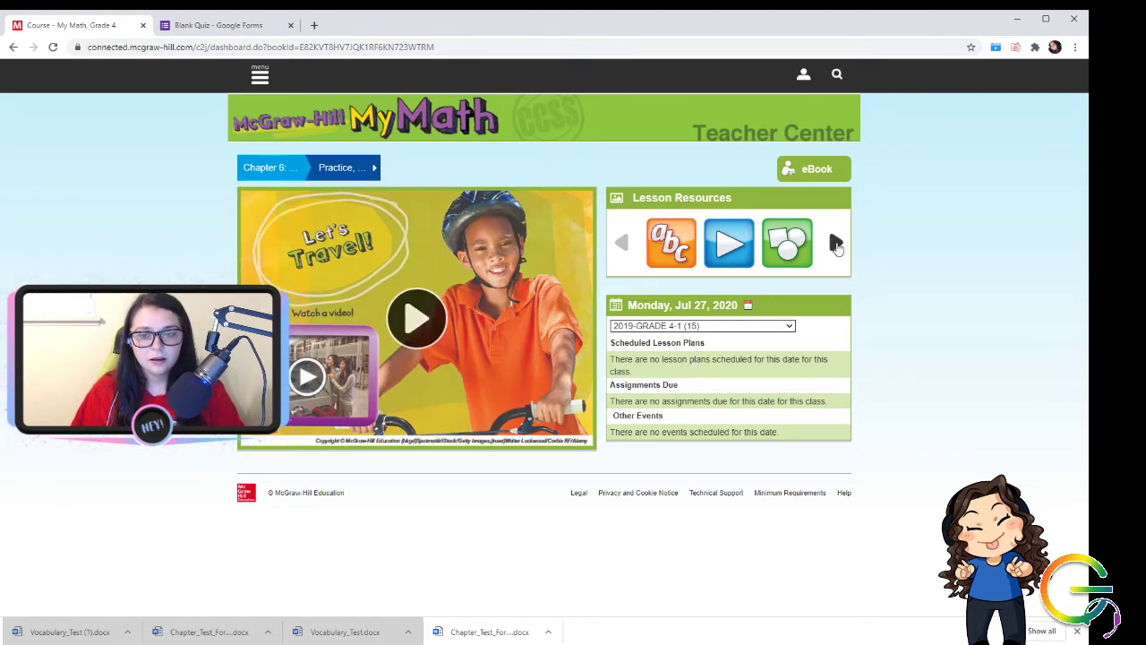
left_click(836, 244)
left_click(836, 245)
left_click(836, 244)
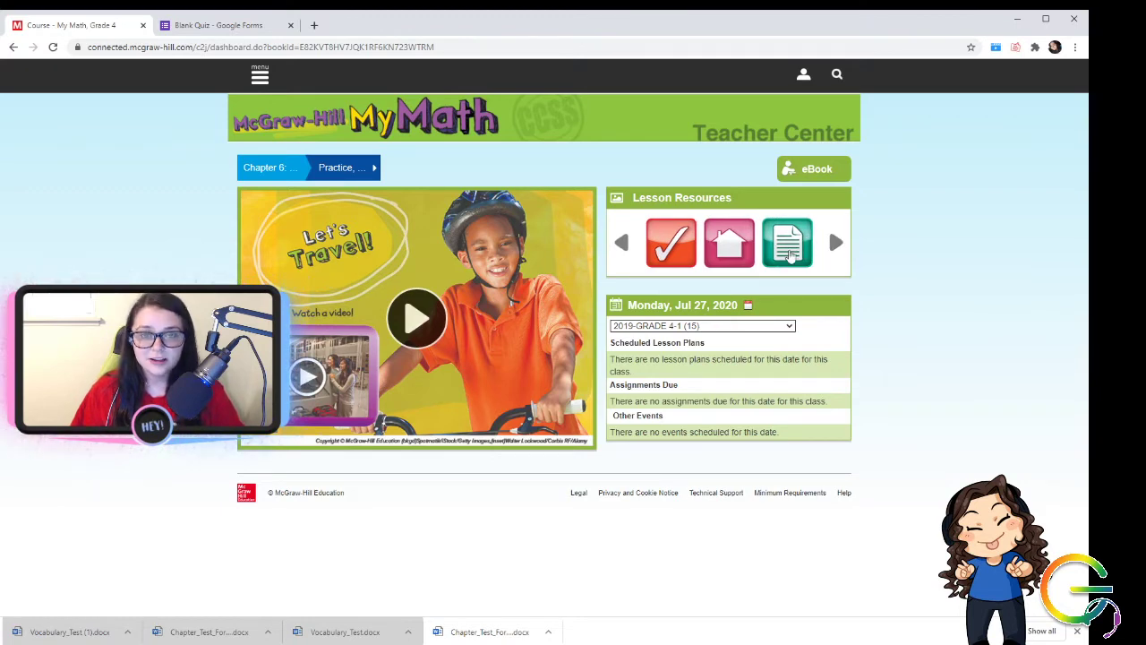
left_click(788, 255)
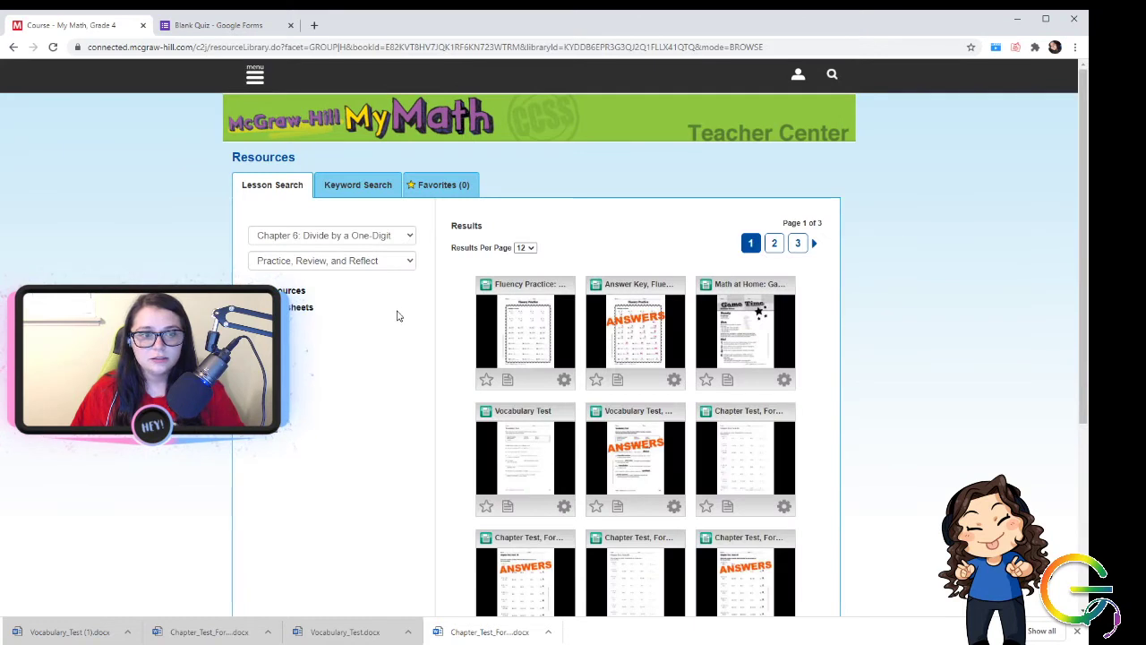
Open the answer keys for the Vocabulary Test and for Chapter Test, Form 2A
scroll(424, 341, "down", 1)
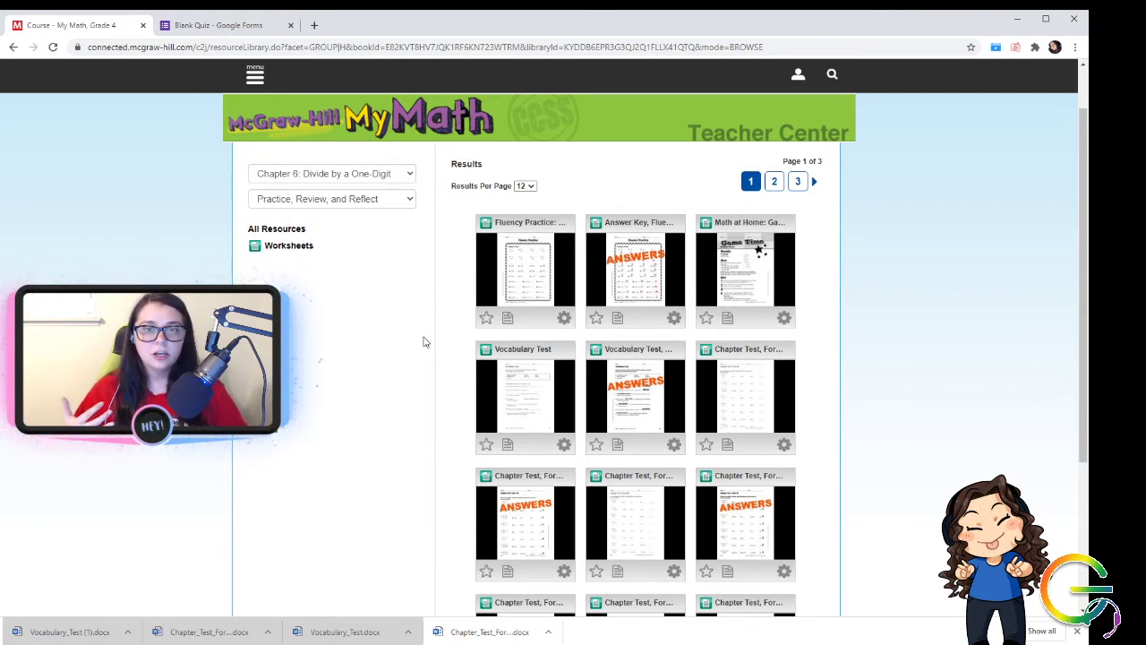
left_click(645, 381)
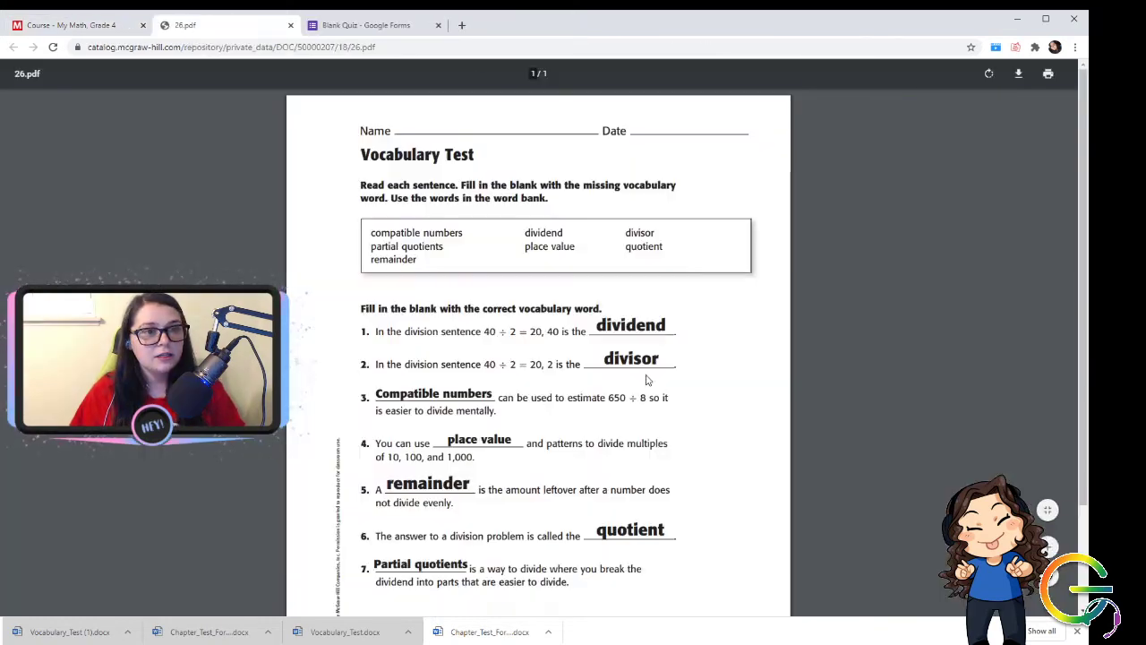
left_click(59, 29)
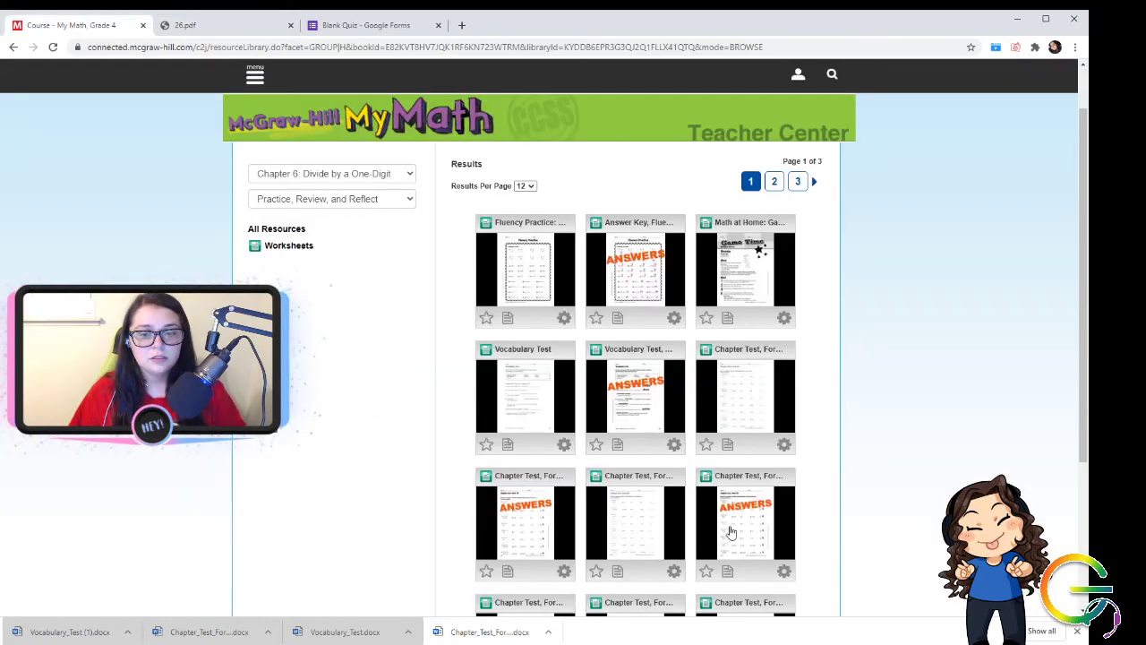
scroll(734, 538, "down", 2)
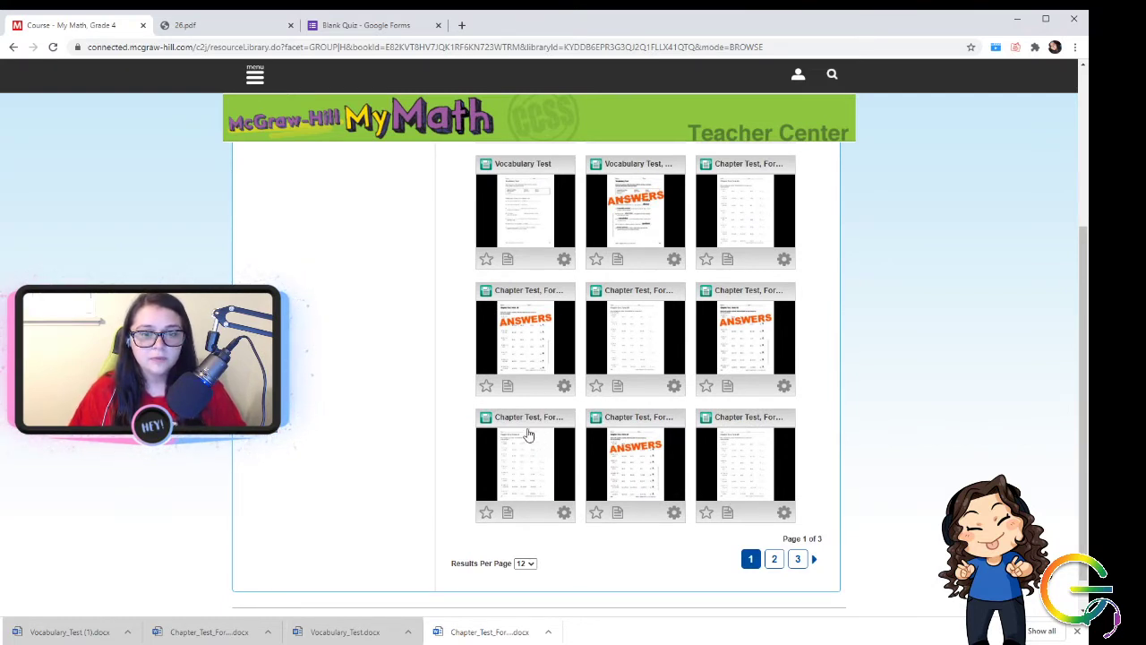
left_click(642, 458)
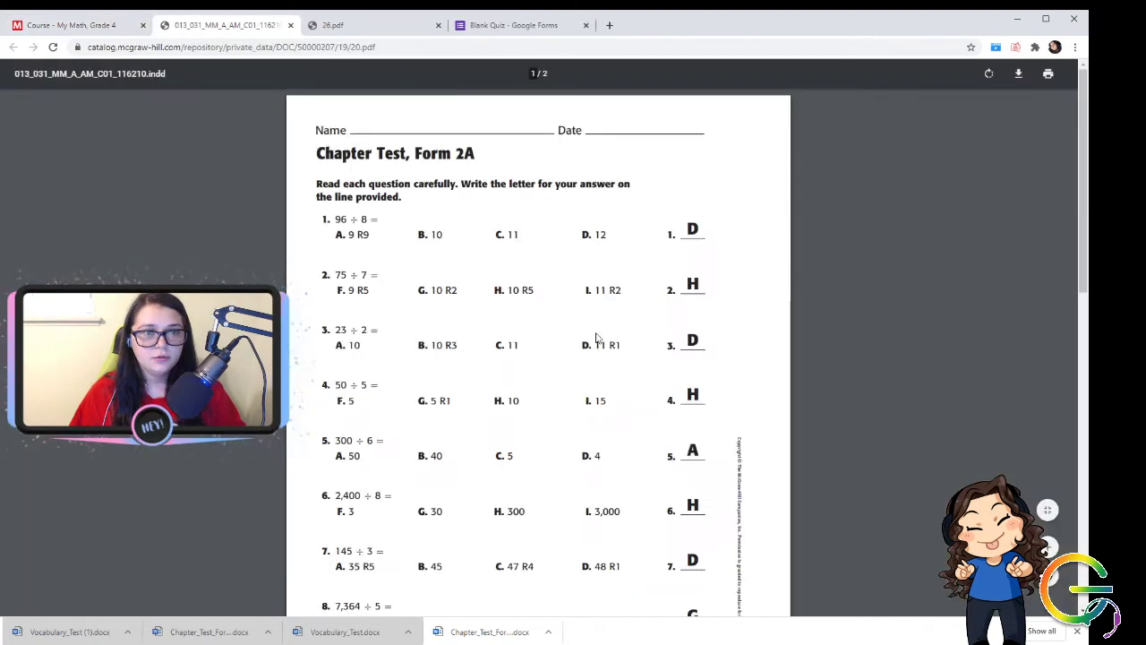
Check the standards associated with the Chapter Test, Form 2A resource in the worksheet results
left_click(94, 27)
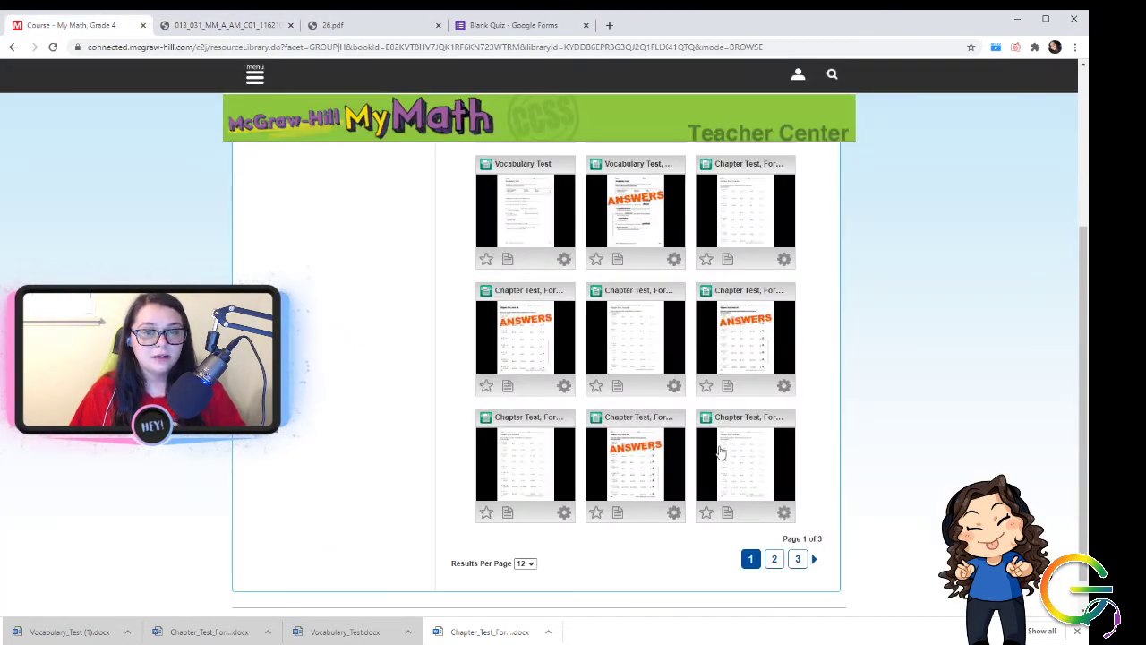
left_click(565, 513)
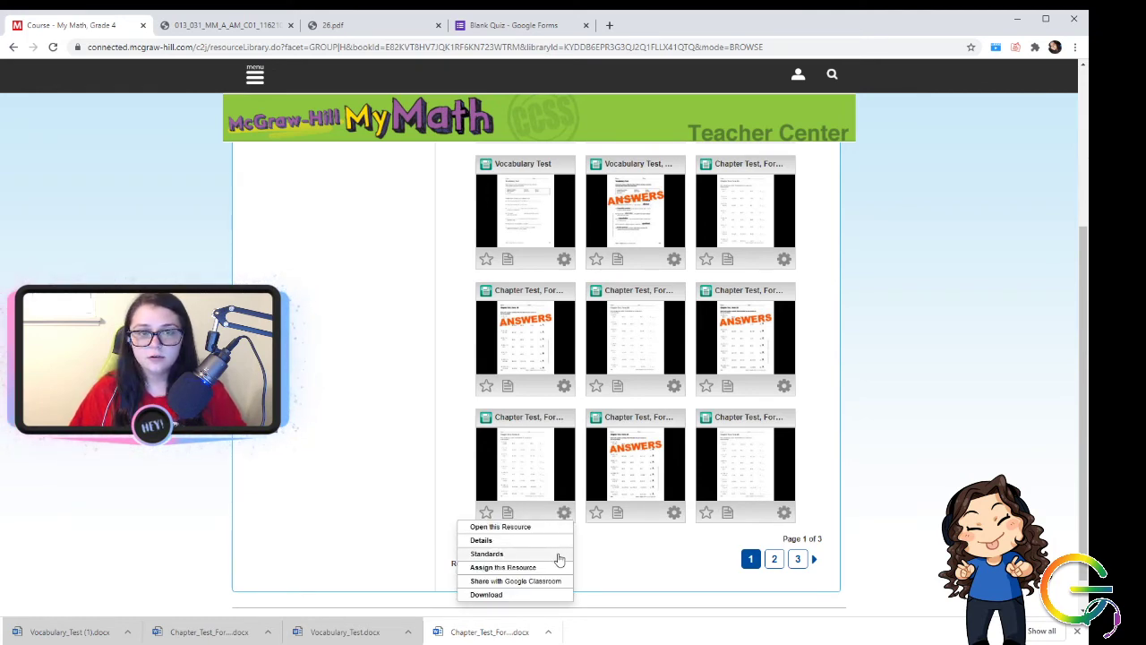
left_click(558, 553)
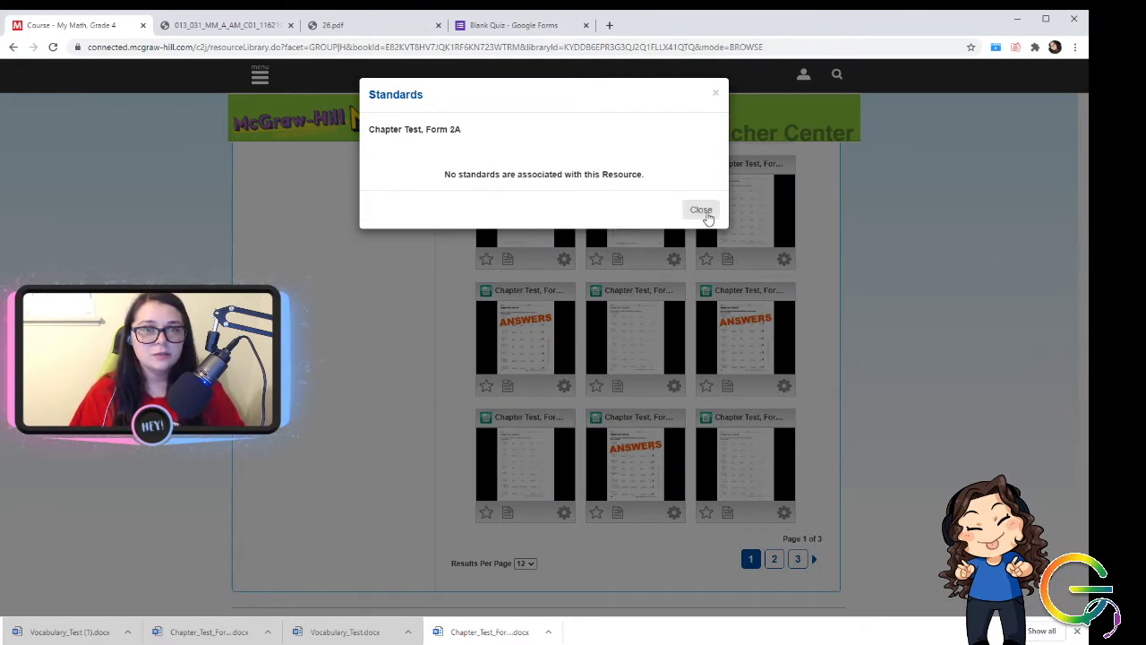
left_click(701, 211)
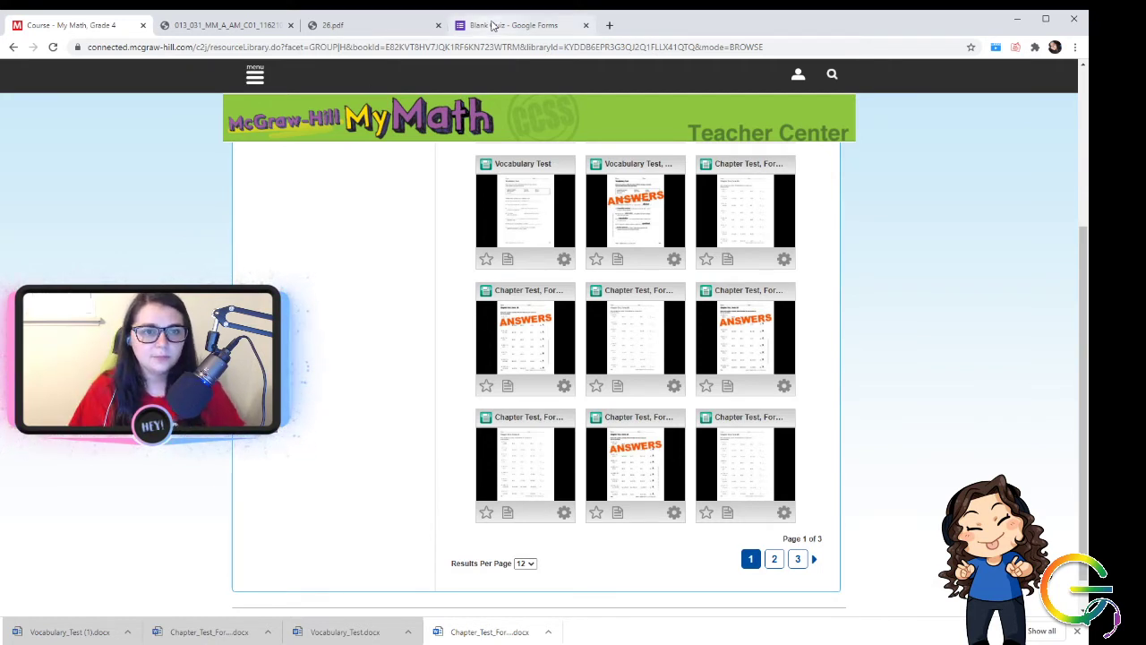
Return to the Chapter 6 Test form and limit respondents to 1 response in its general settings
left_click(492, 25)
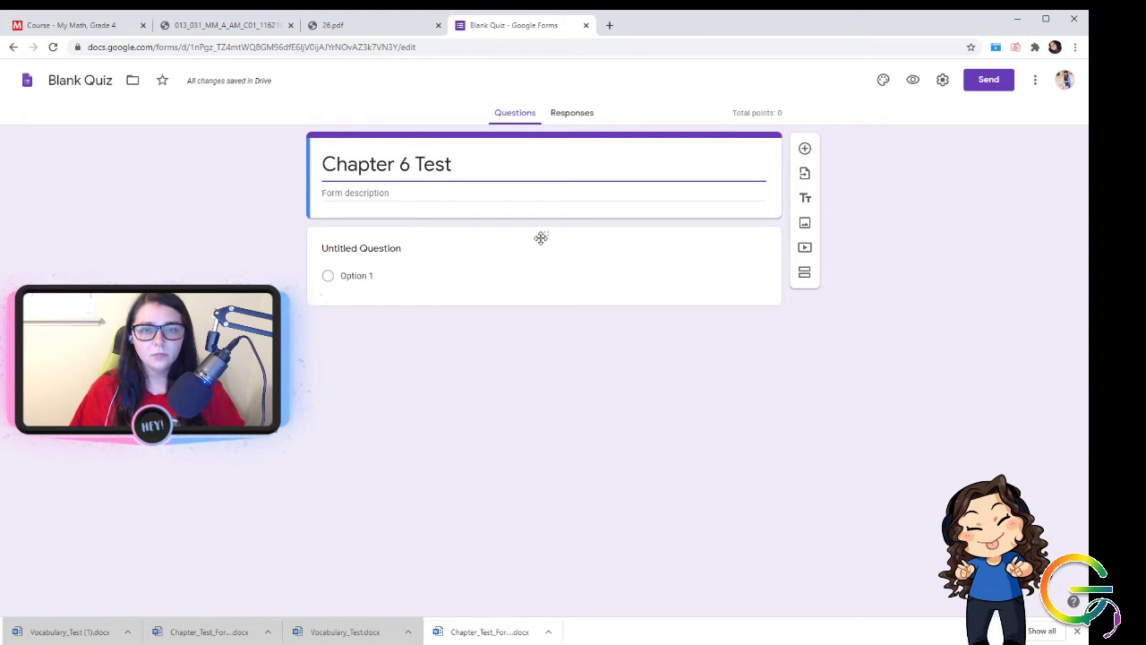
left_click(943, 80)
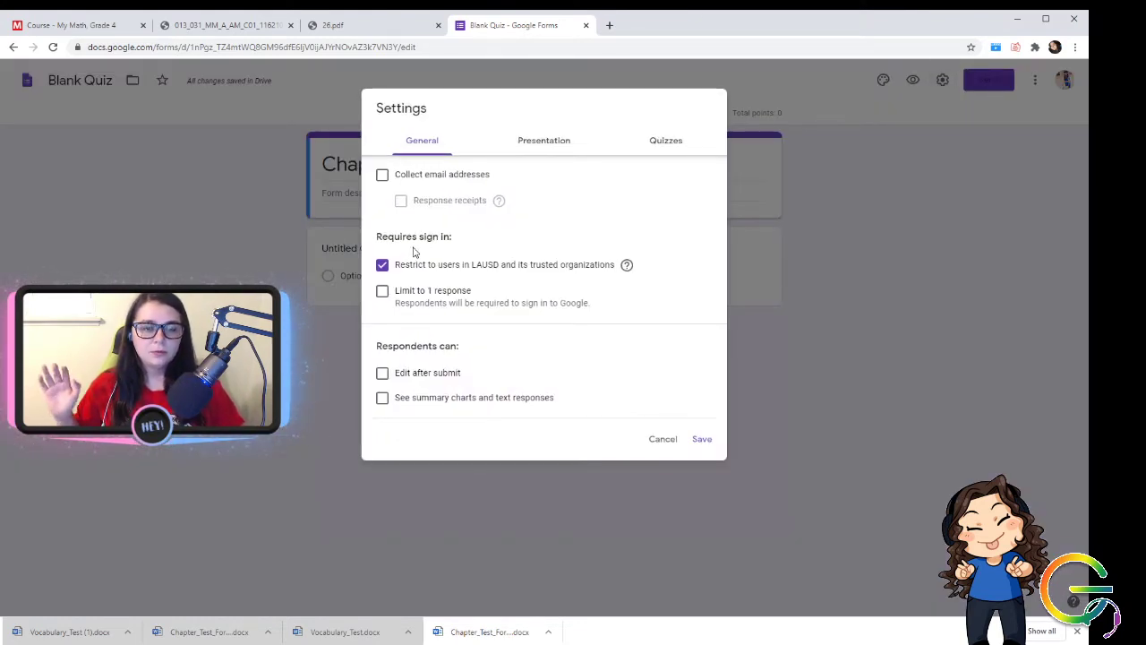
left_click(426, 299)
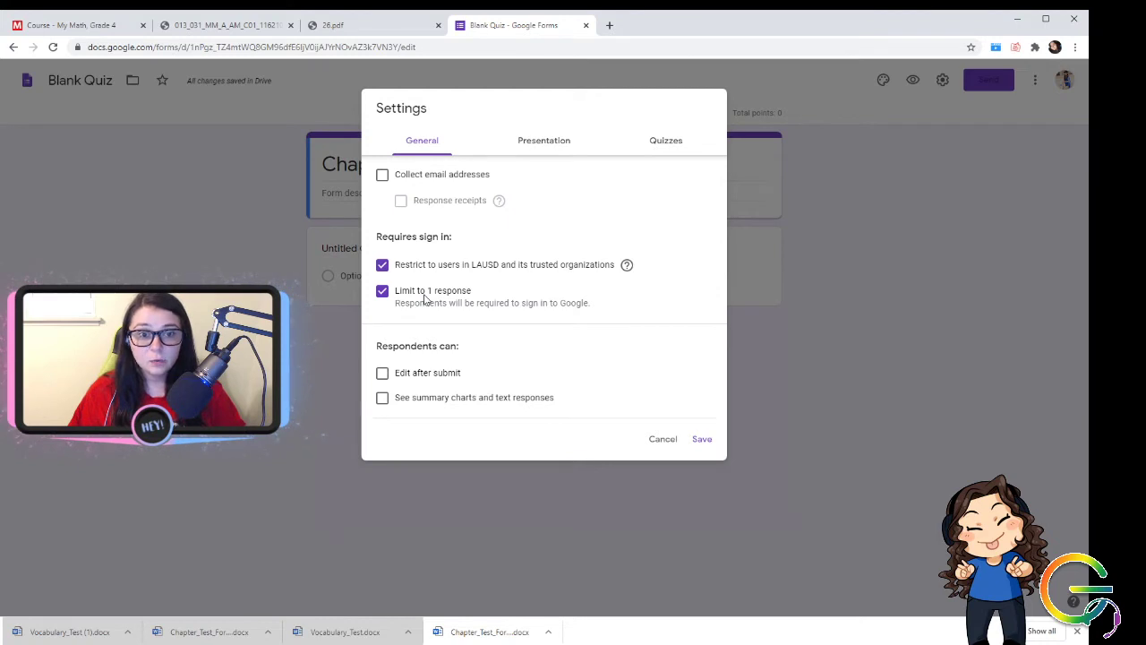
Turn on locked mode for the quiz, set grades to release later after manual review, and save the settings
left_click(657, 148)
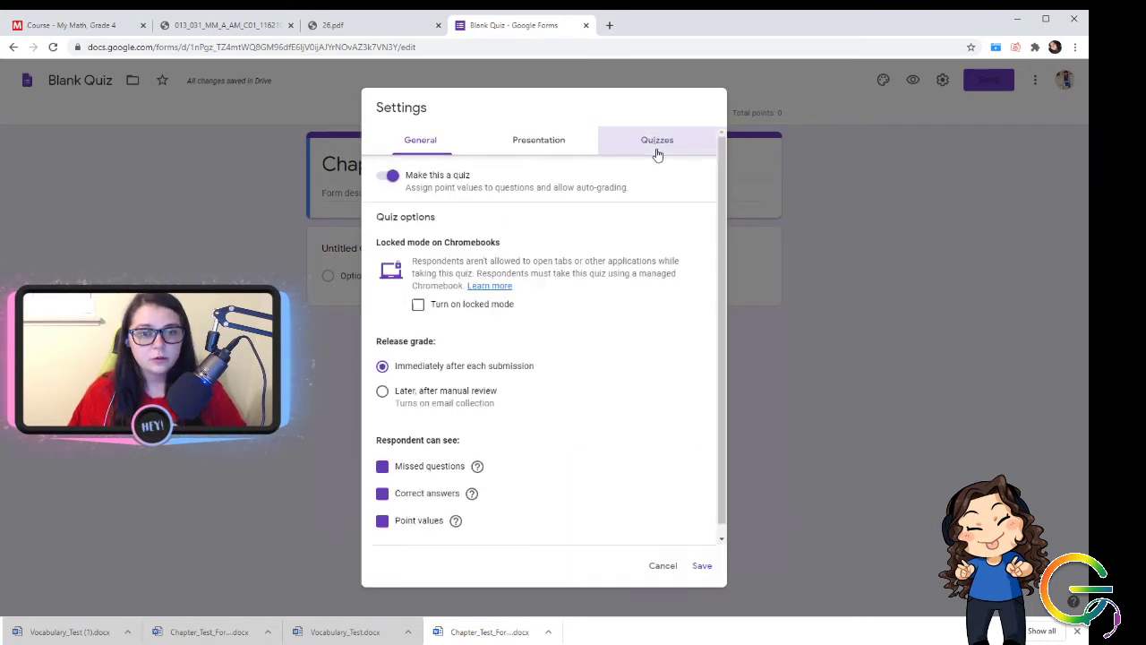
left_click(419, 306)
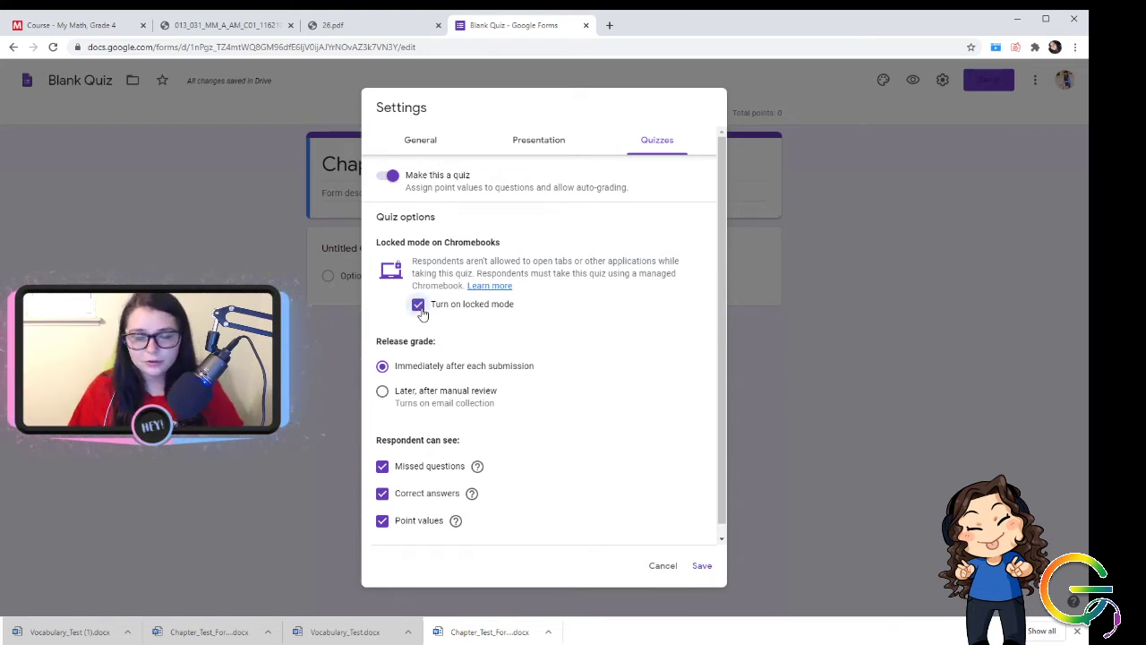
left_click(431, 394)
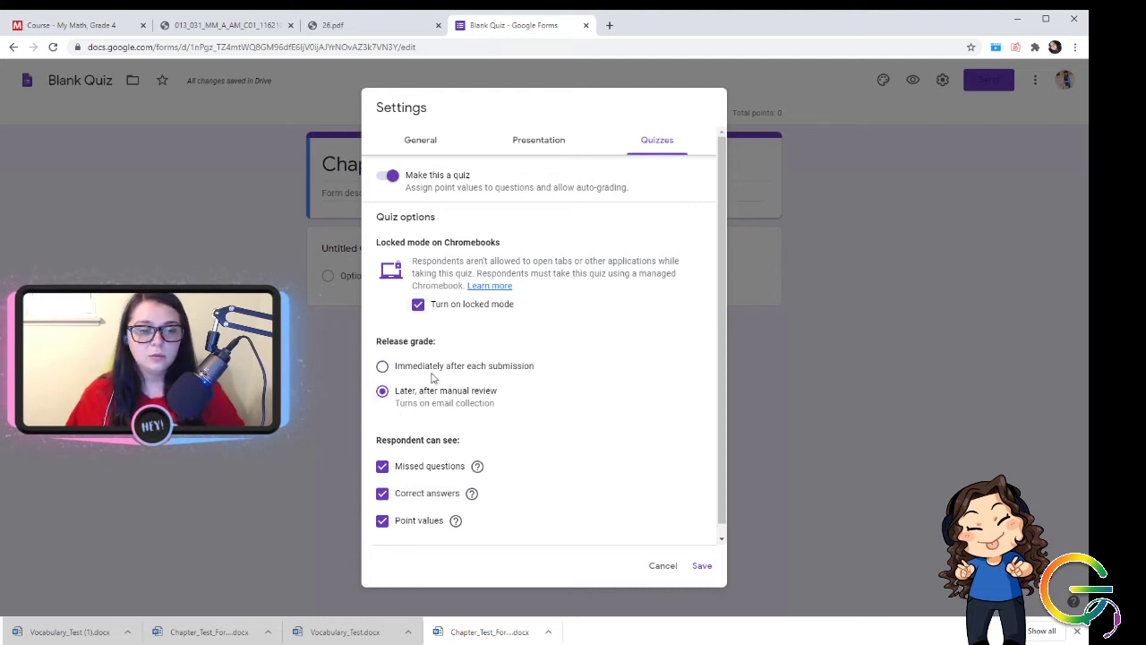
left_click(705, 565)
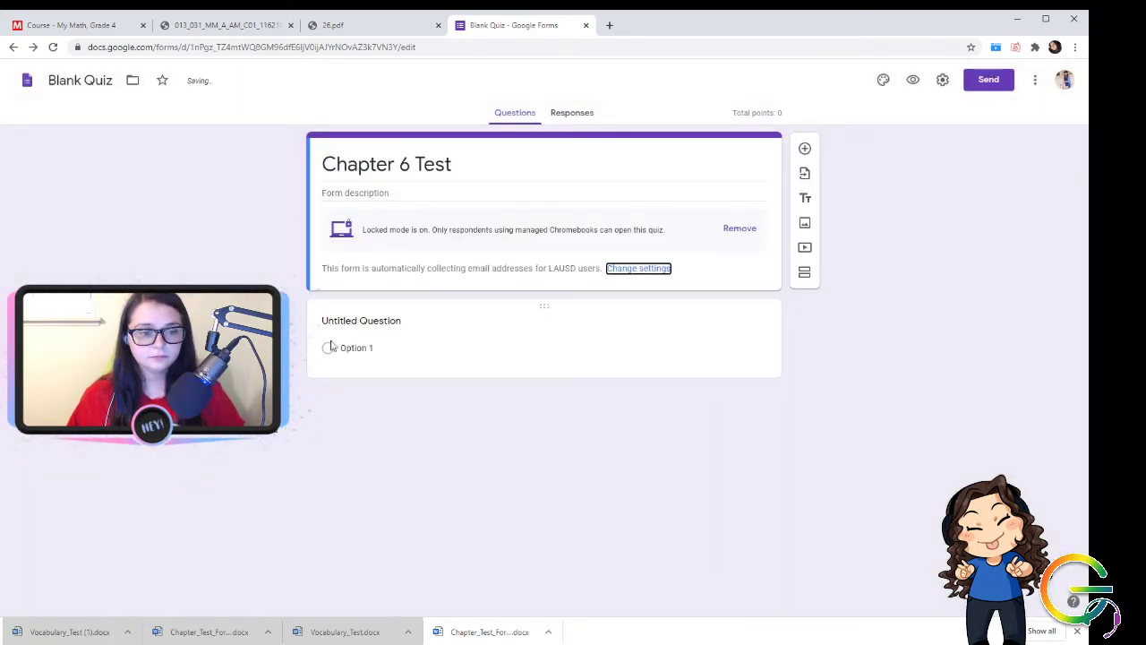
Copy item 1 from the Vocabulary Test PDF into the untitled question as "In the division sentence 40 ÷ 2 = 20, 40 is the", ending with a blank line
left_click(350, 320)
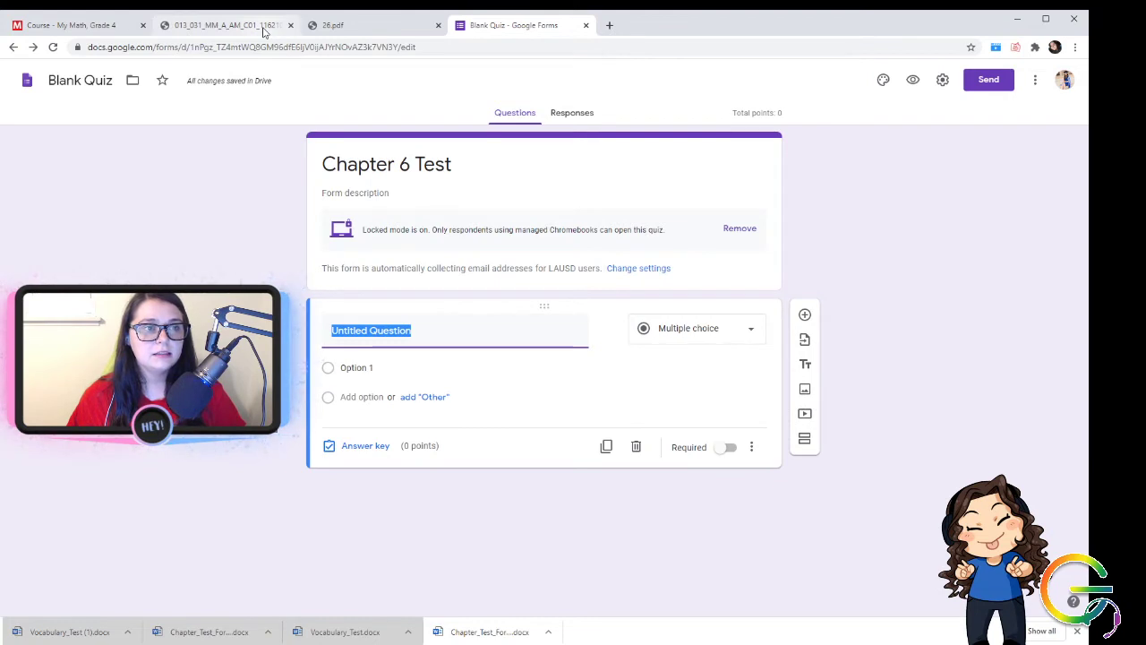
left_click(349, 26)
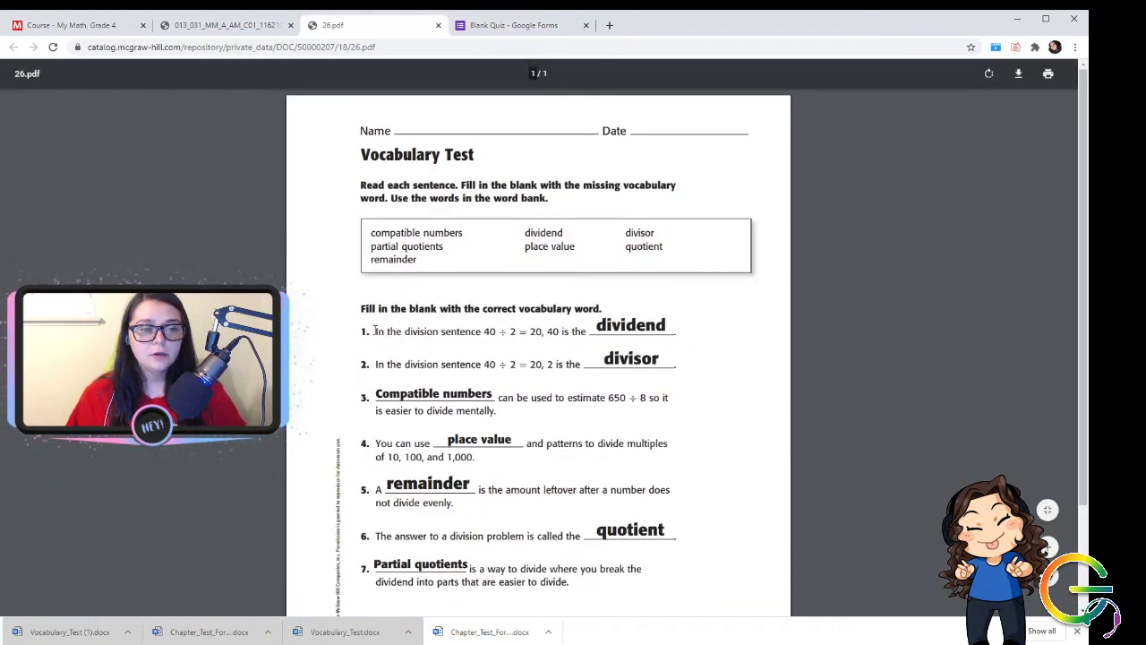
left_click_drag(375, 331, 682, 329)
key("ctrl+c")
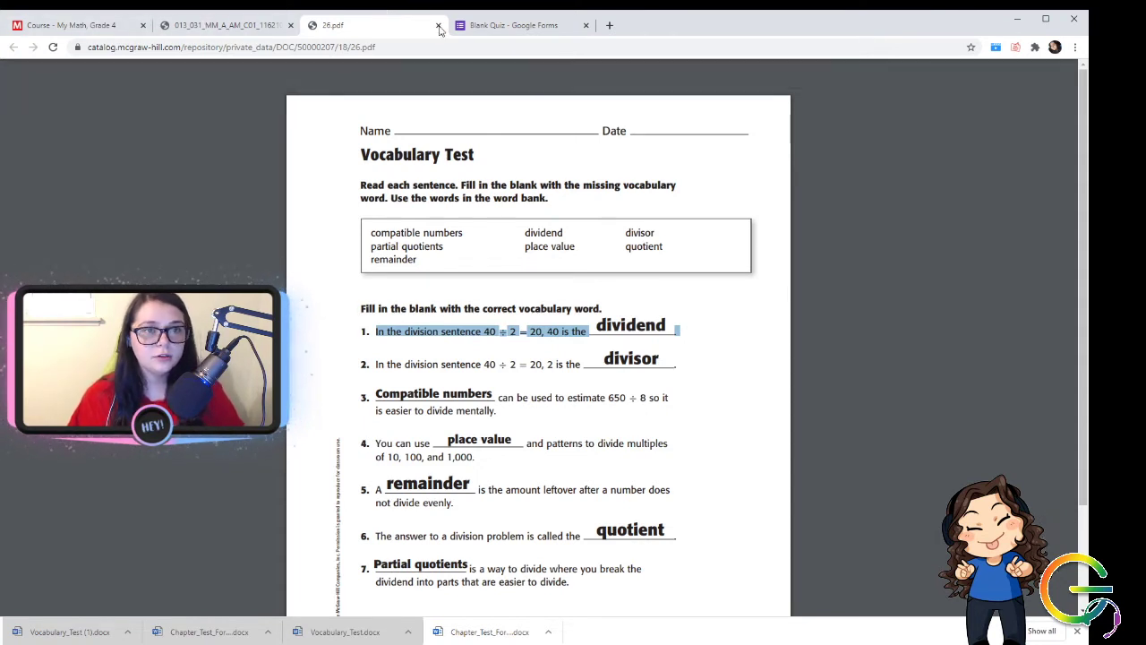
left_click(513, 25)
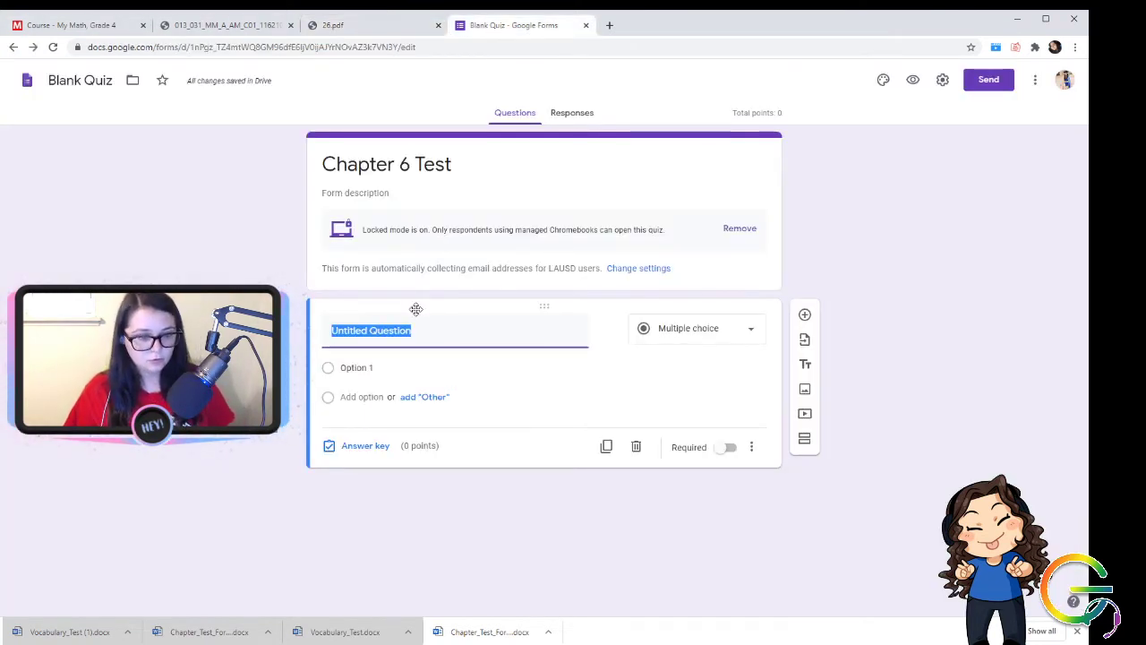
key("ctrl+v")
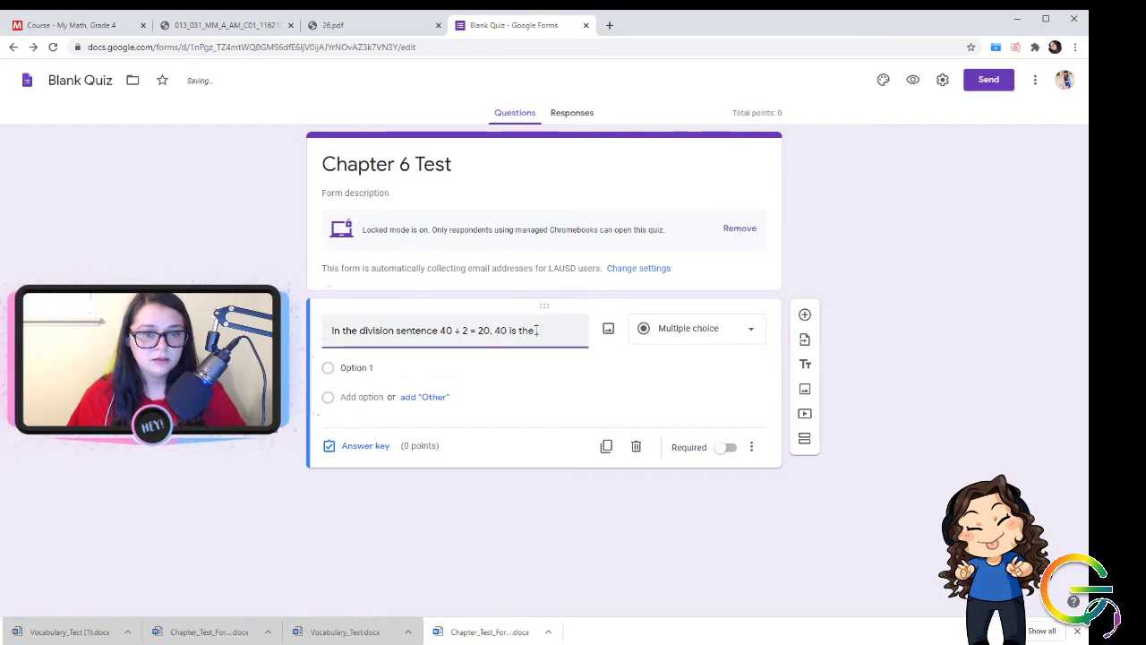
type("__________.")
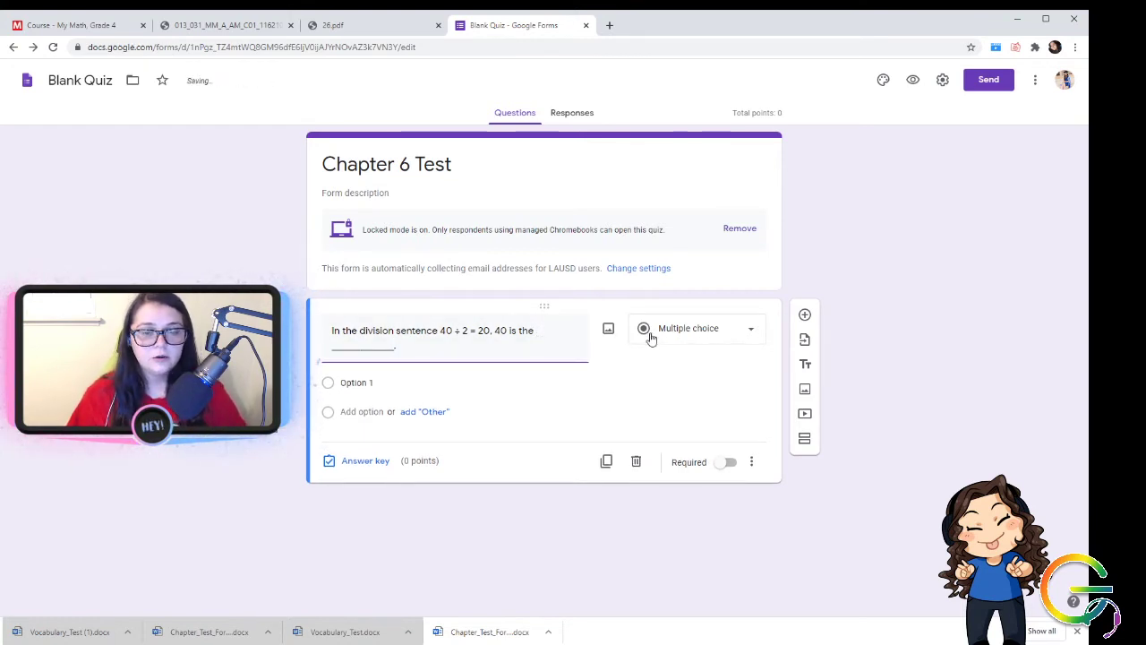
Keep the first question as multiple choice and give it the answer options remainder, divisor and dividend
left_click(687, 330)
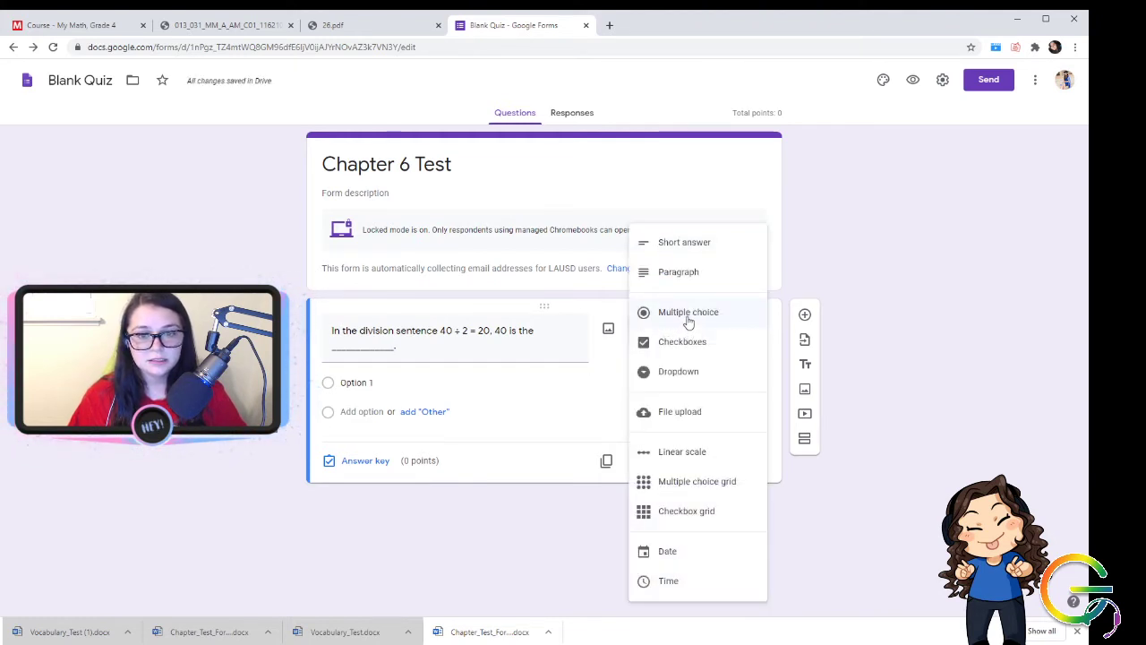
left_click(686, 313)
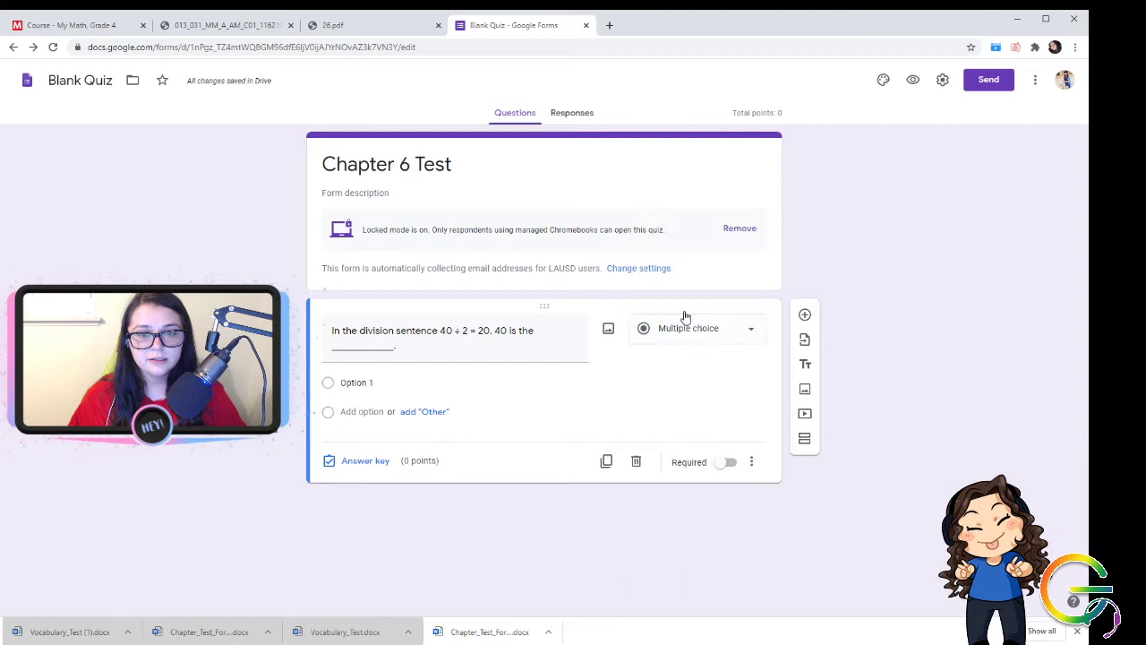
left_click(380, 383)
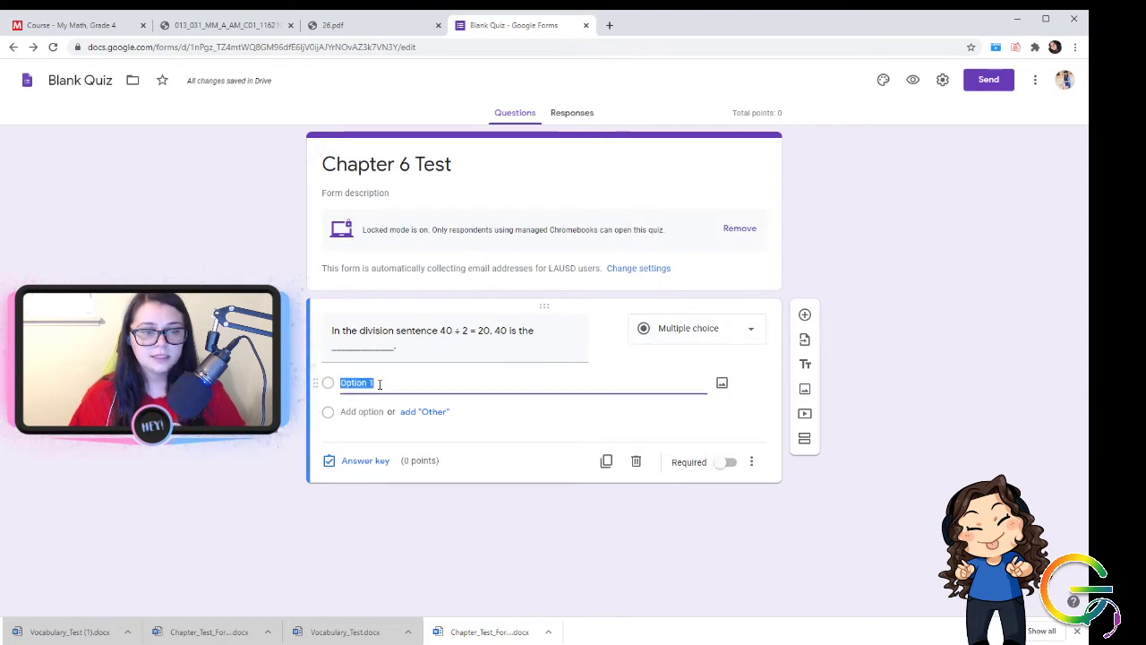
left_click(371, 28)
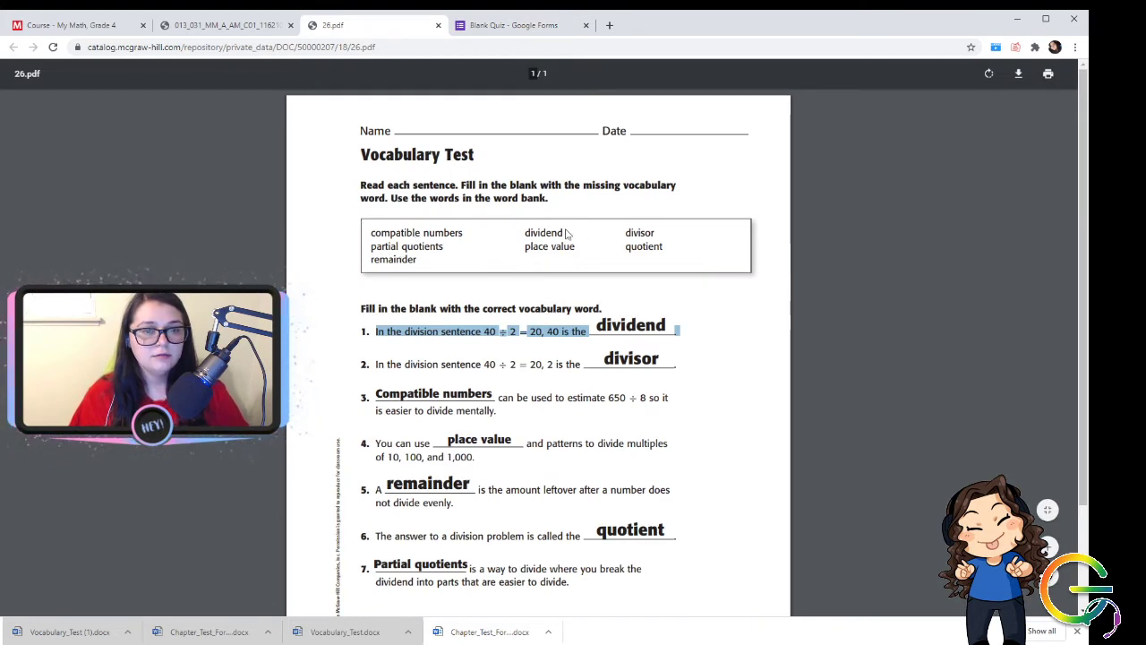
left_click(493, 29)
type("remainder")
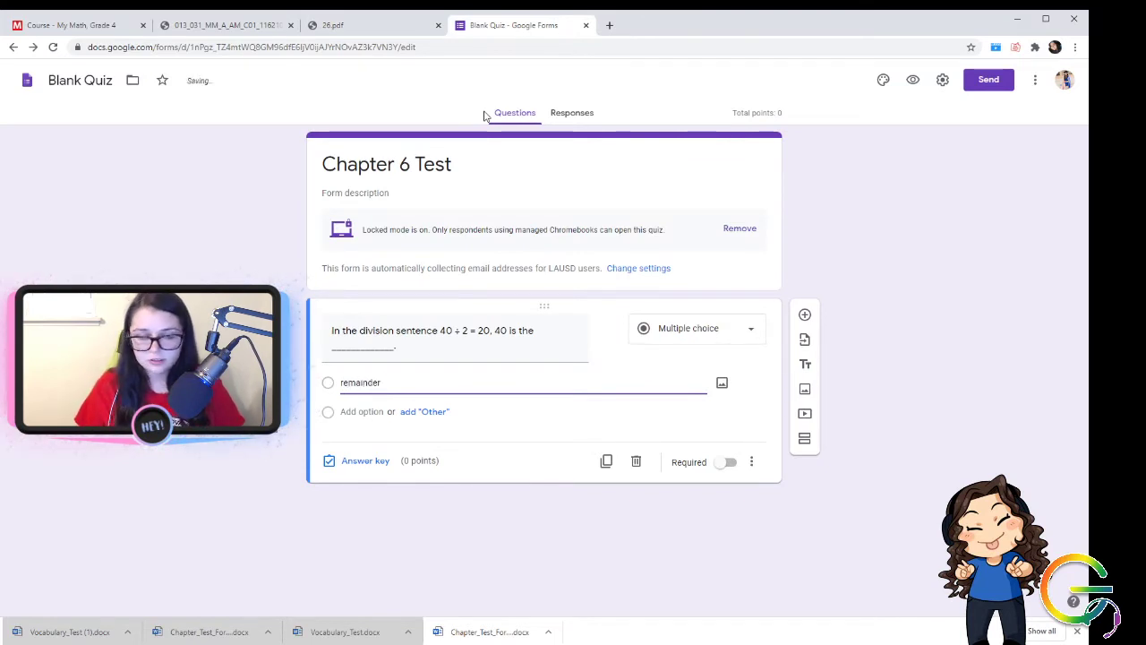
key("Return")
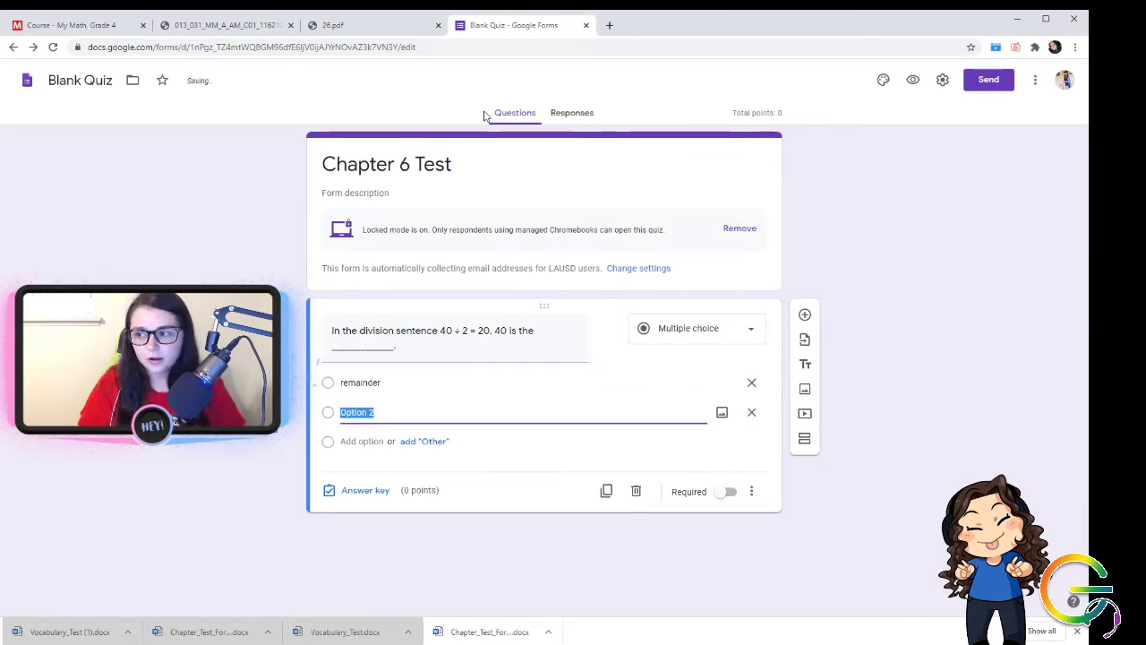
type("divisor")
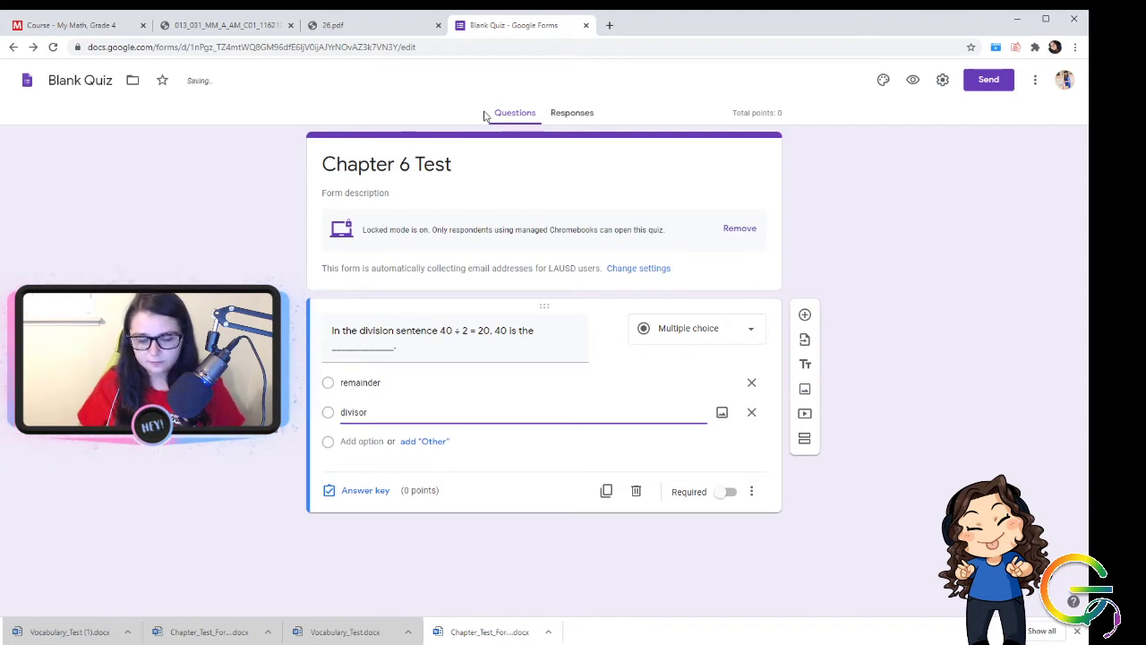
key("Return")
type("di")
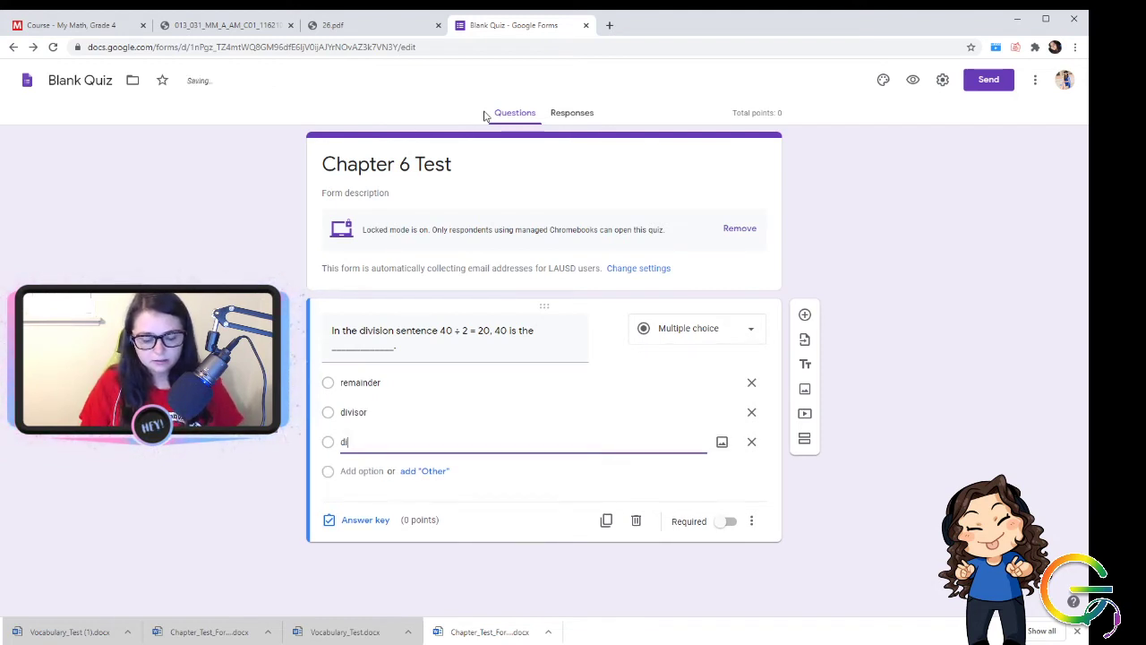
type("vidne")
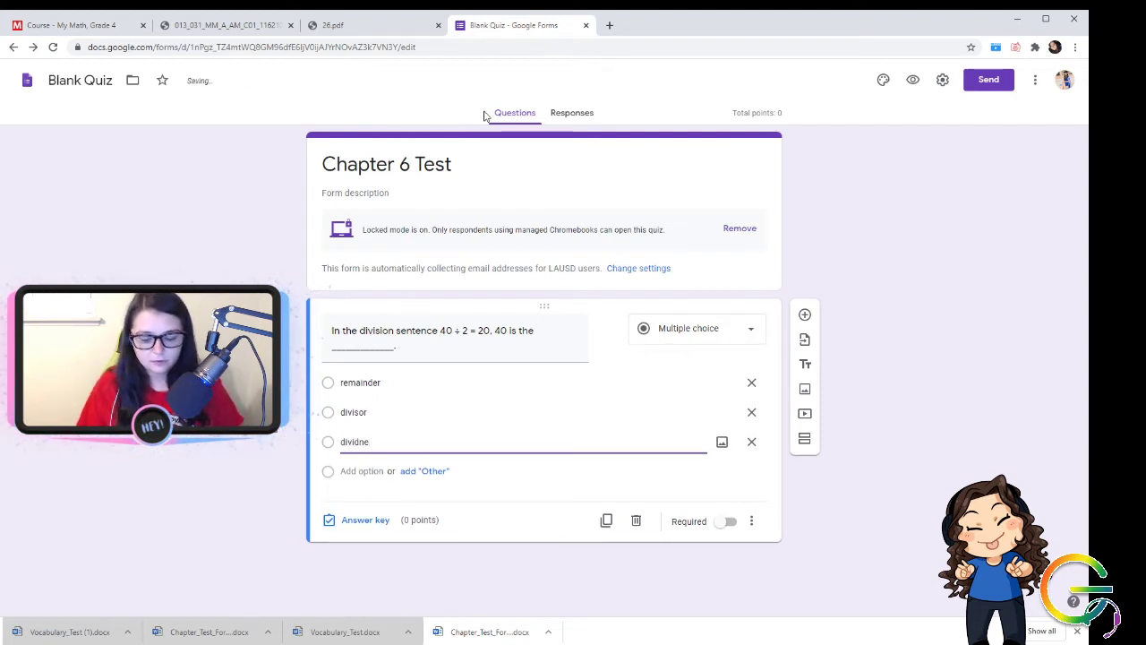
key("BackSpace")
key("BackSpace")
type("end")
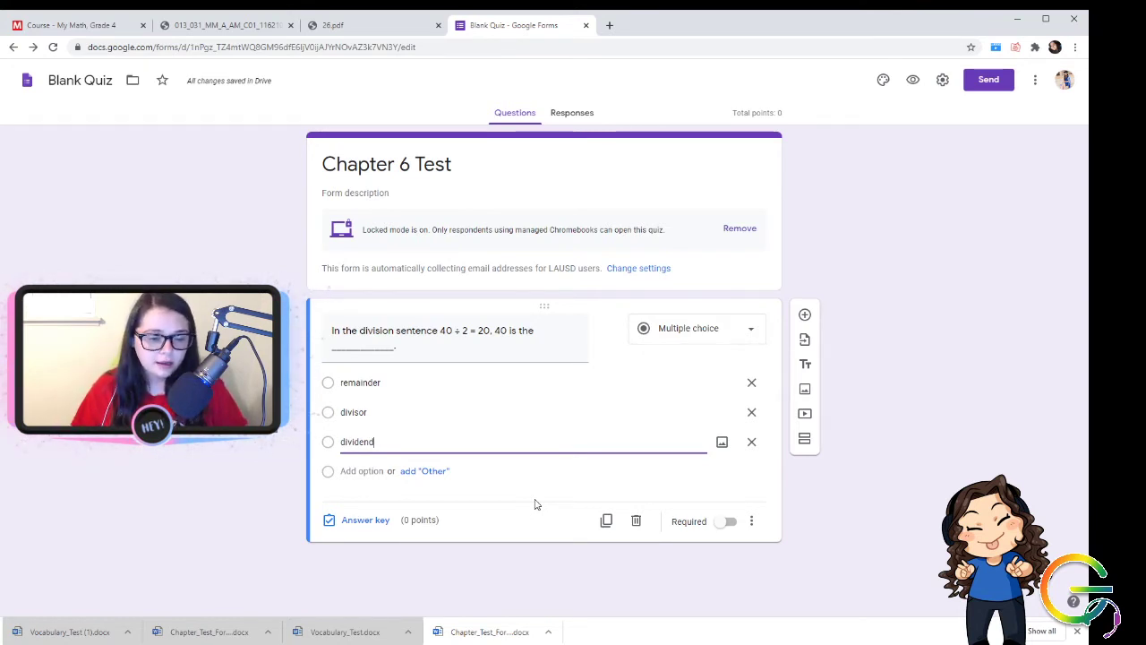
Set dividend as the correct answer worth 1 point in the first question's answer key and make the question required
left_click(364, 520)
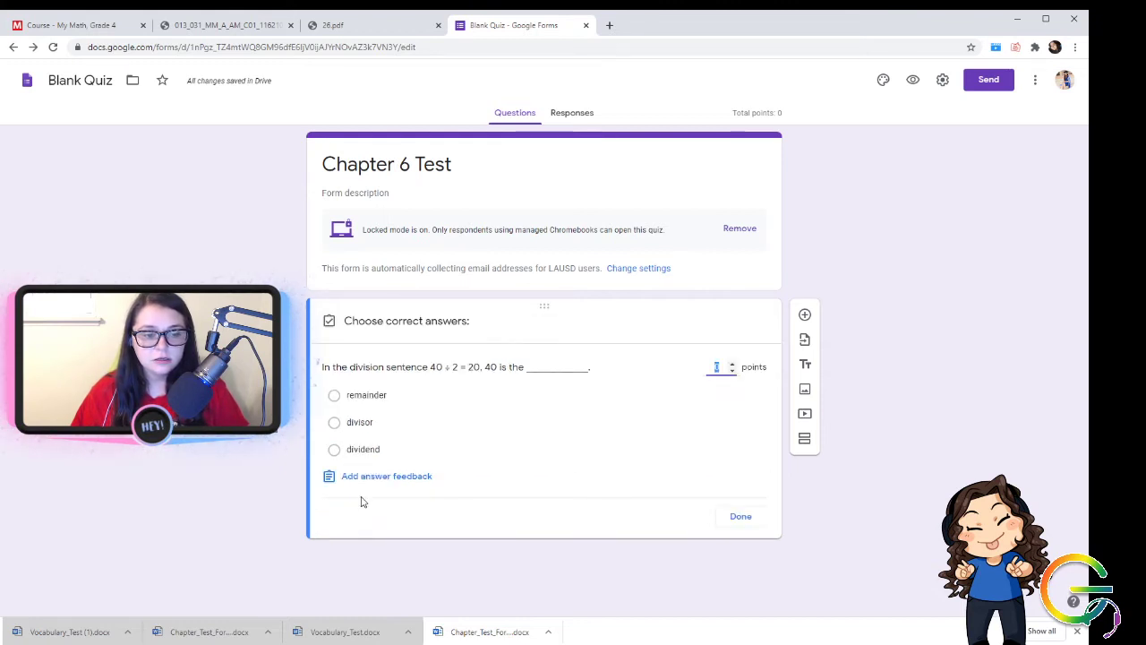
left_click(334, 451)
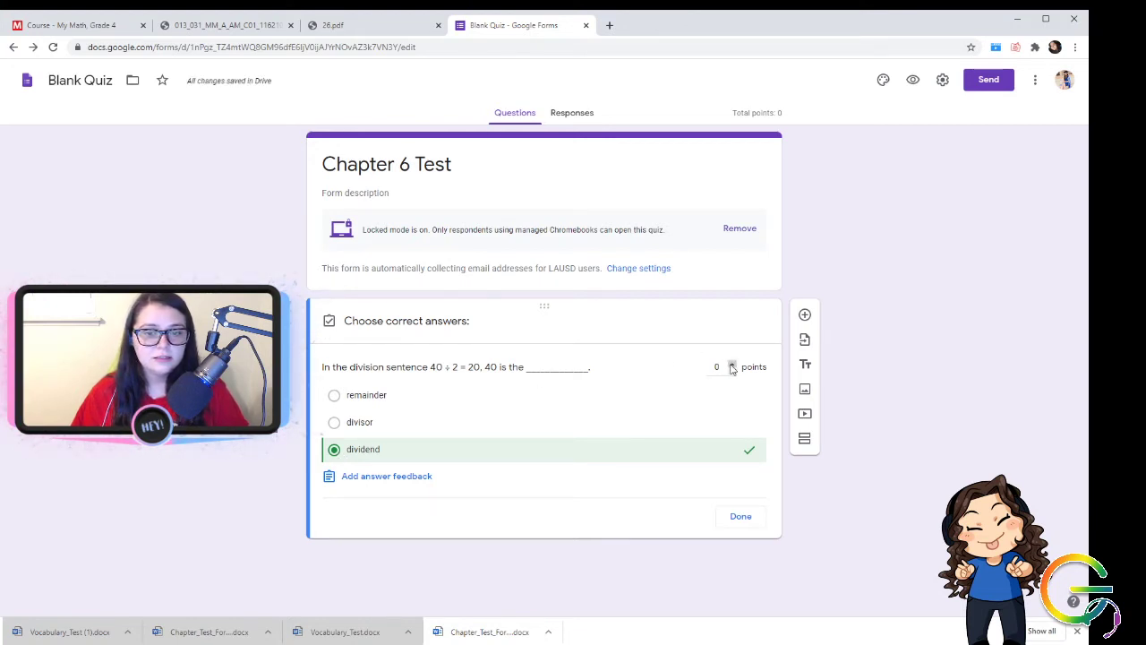
left_click(732, 365)
left_click(745, 519)
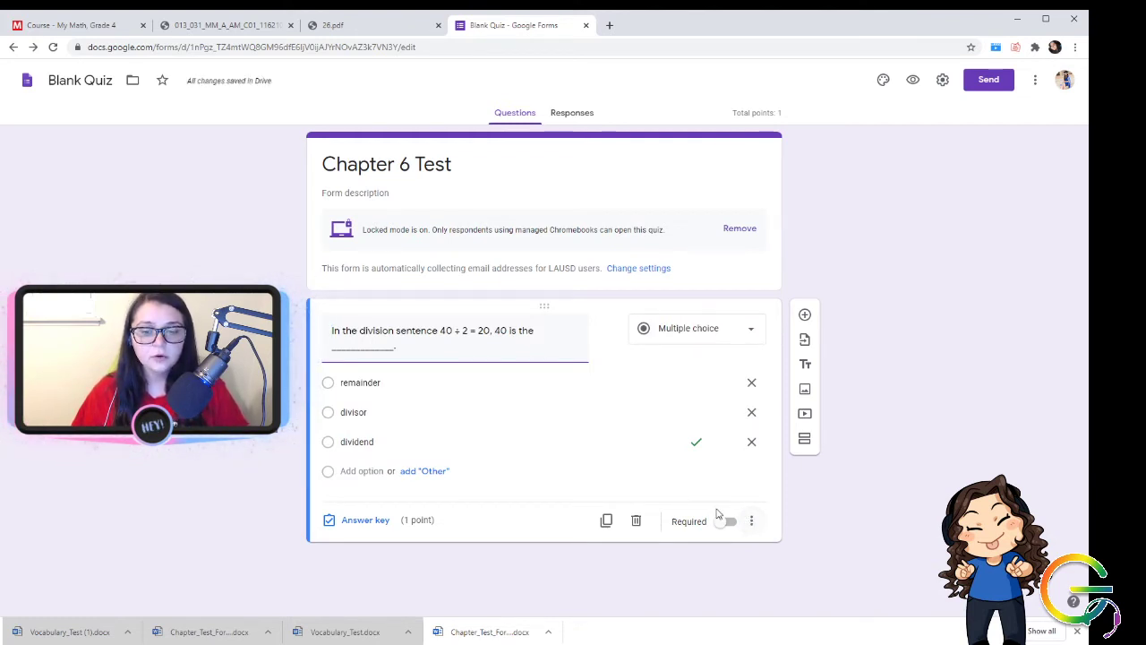
left_click(726, 521)
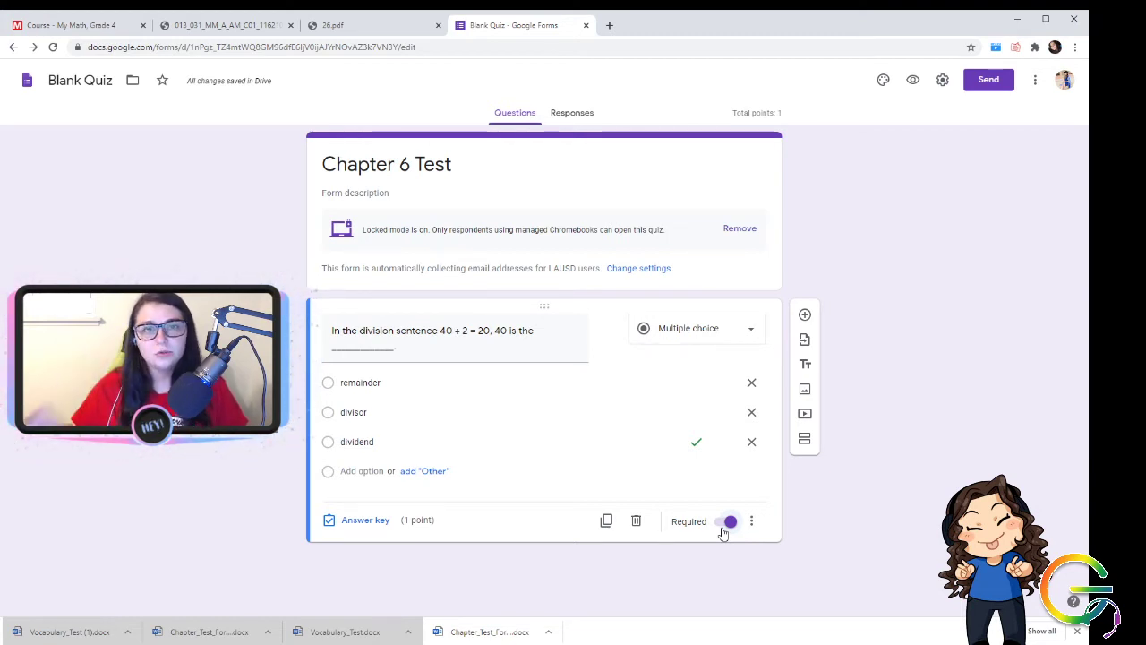
Add a second question with the same sentence, "In the division sentence 40 ÷ 2 = 20, 40 is the" plus a blank, as Short answer
left_click(804, 317)
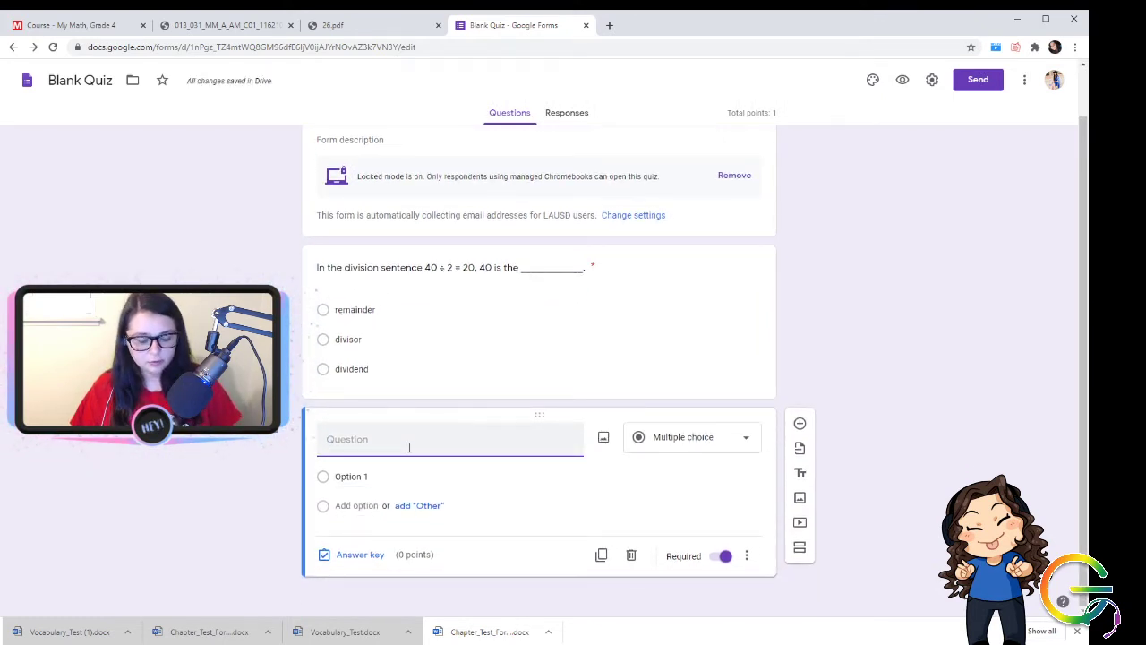
type("In the division sentence 40 ÷ 2 = 20, 40 is the .")
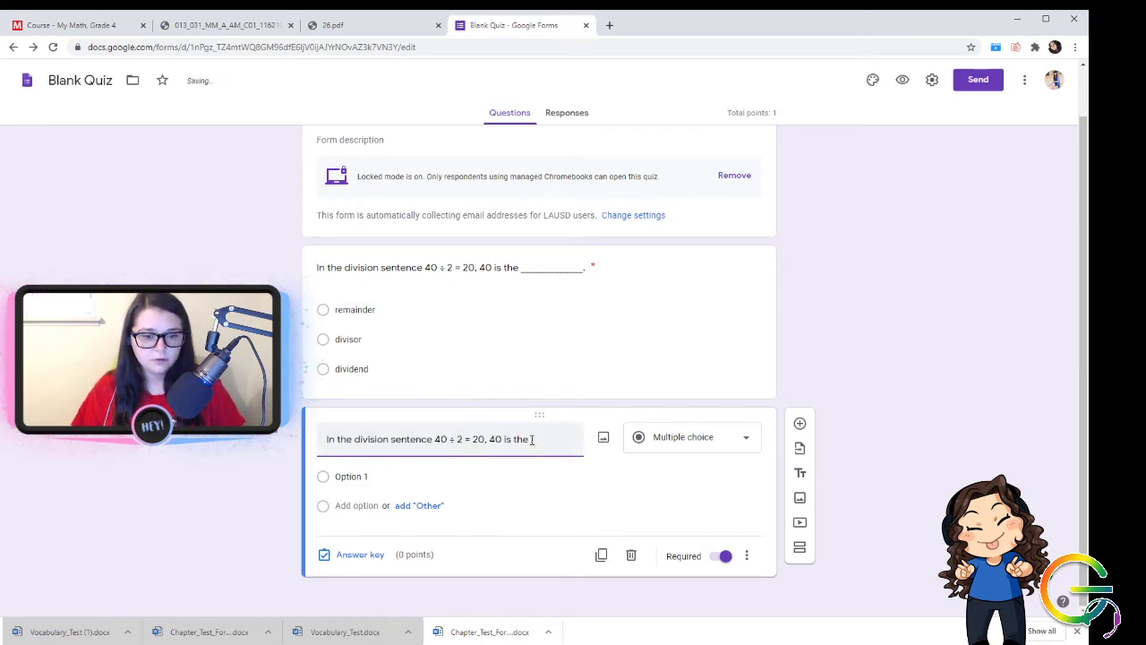
type("_________")
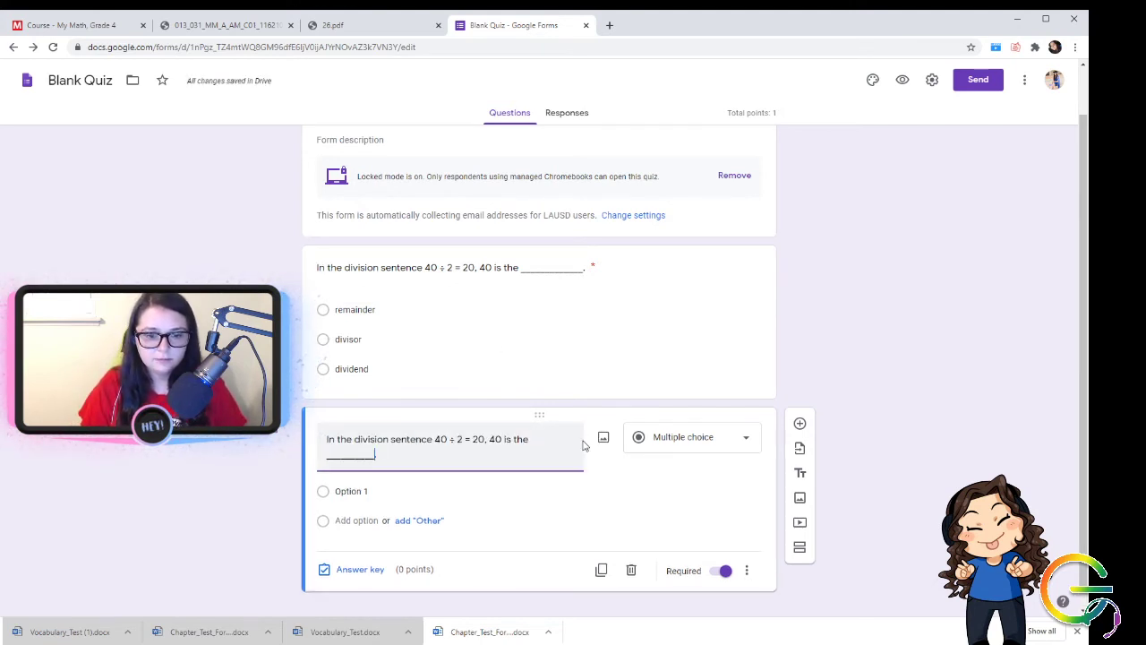
left_click(656, 439)
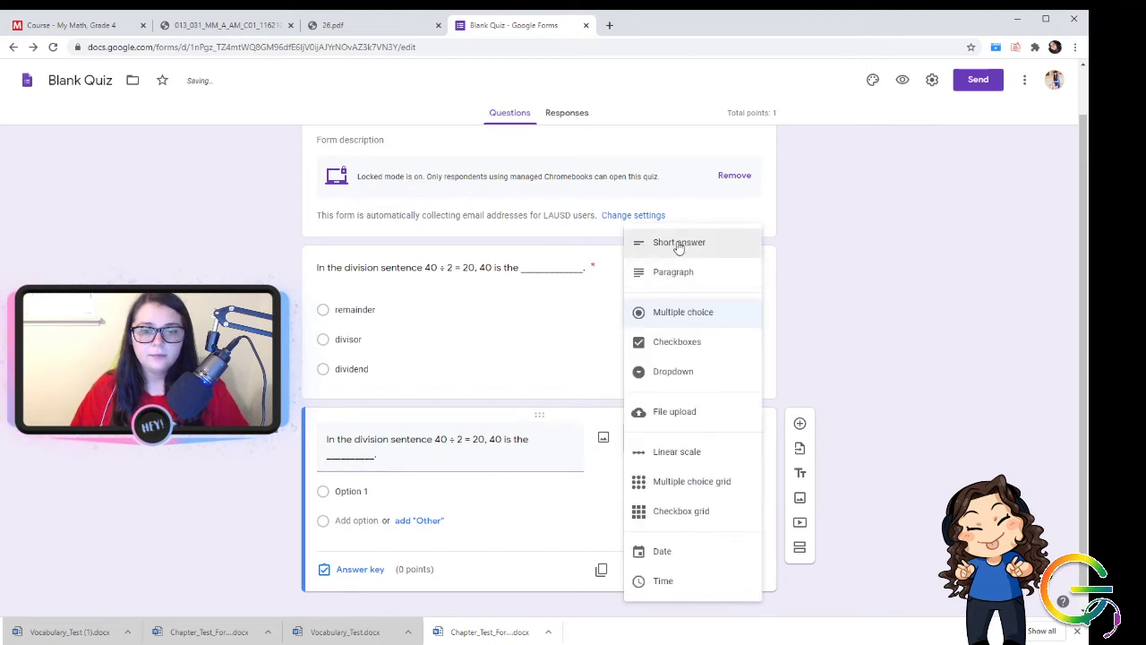
left_click(681, 249)
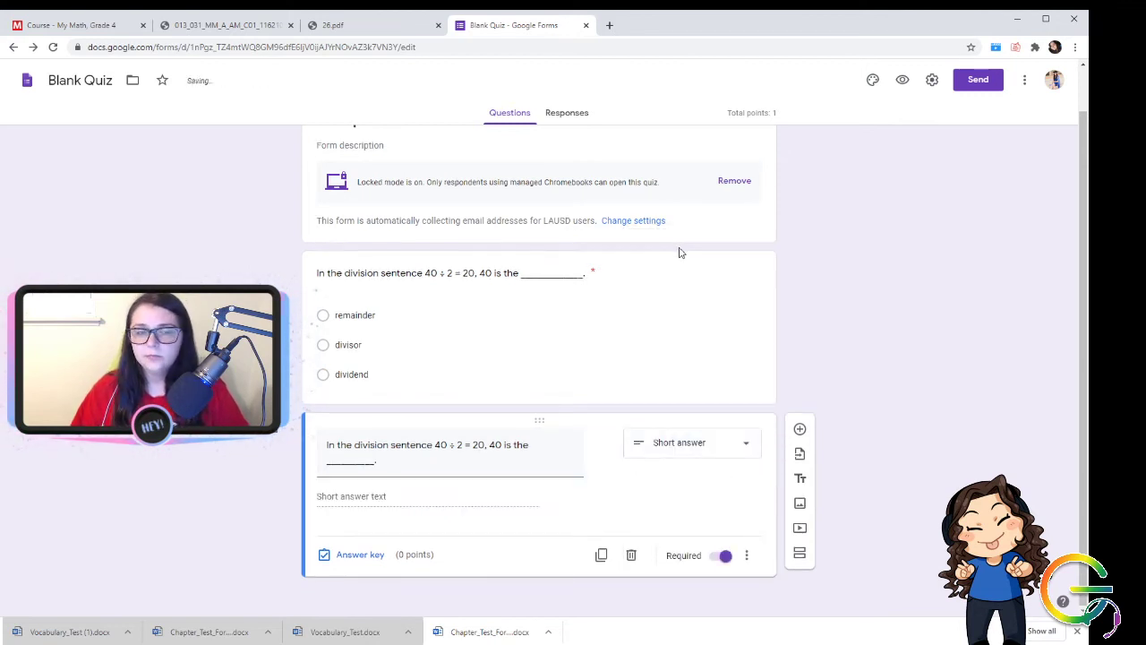
Check the word bank in the Vocabulary Test PDF and upload its picture into the short-answer question
left_click(378, 32)
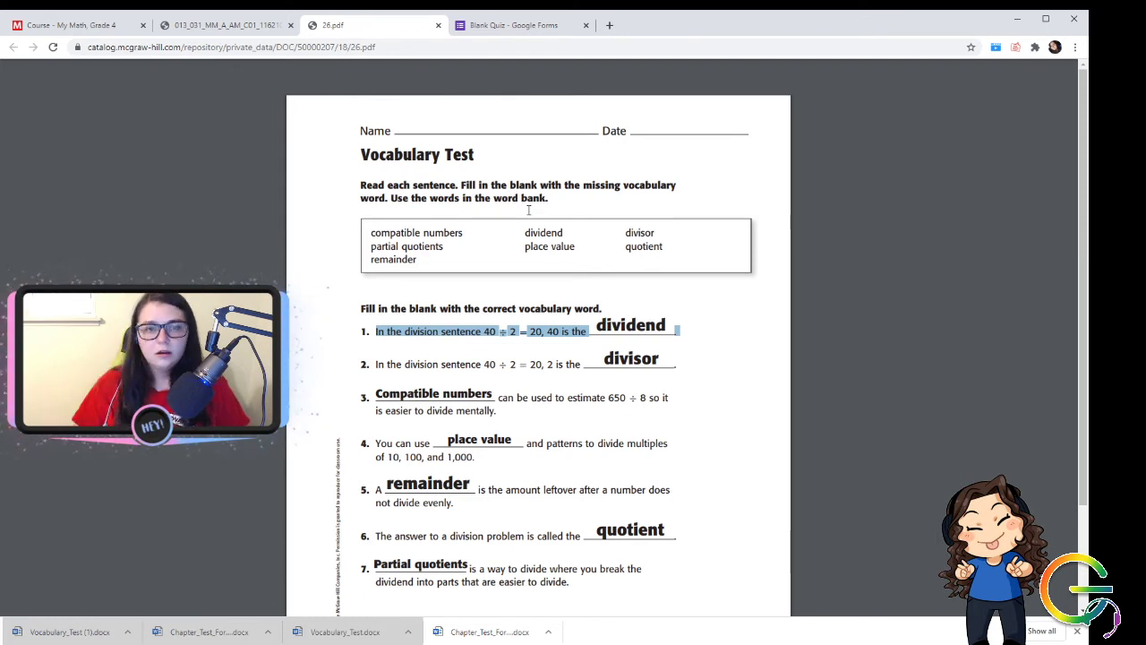
left_click(494, 27)
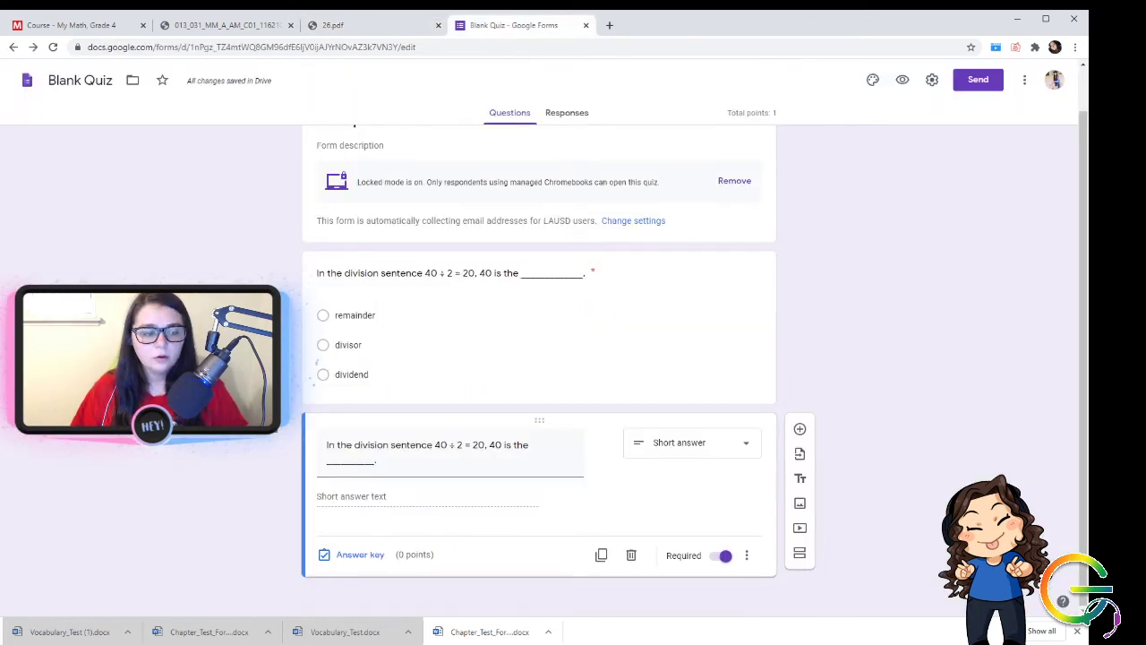
mouse_move(613, 453)
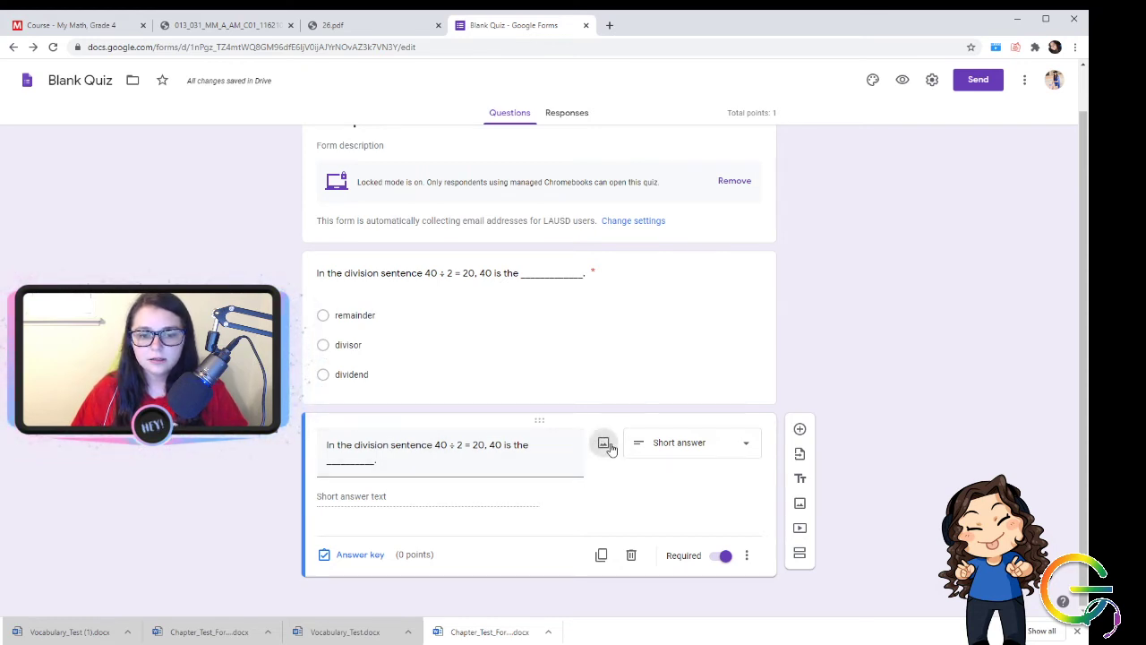
left_click(604, 444)
left_click(525, 421)
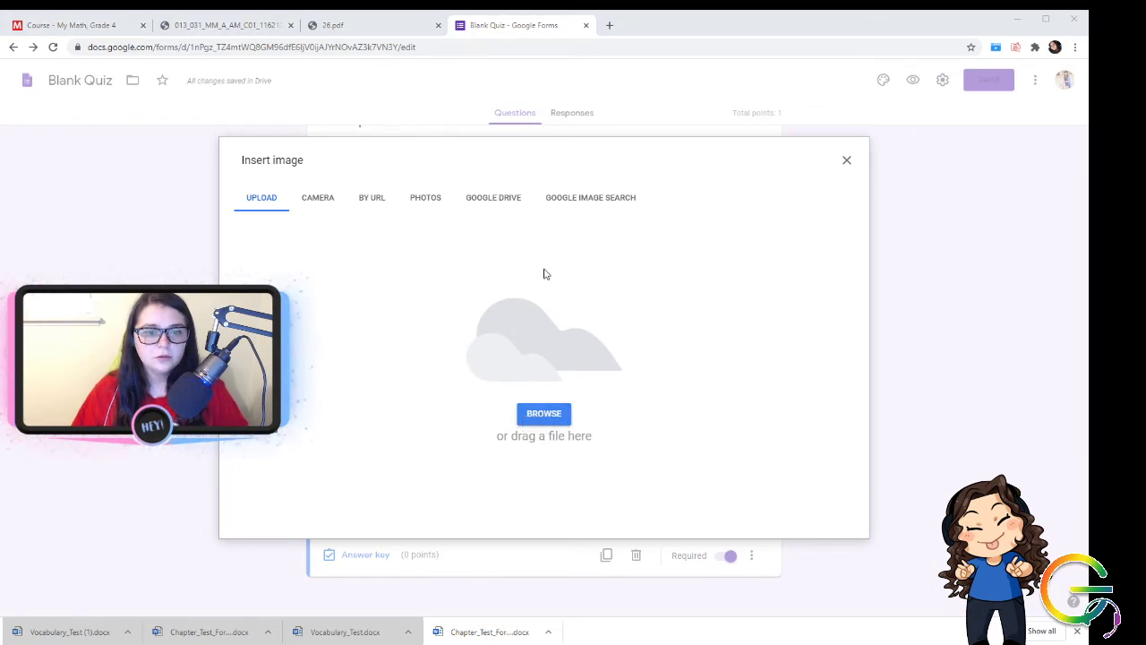
double_click(500, 328)
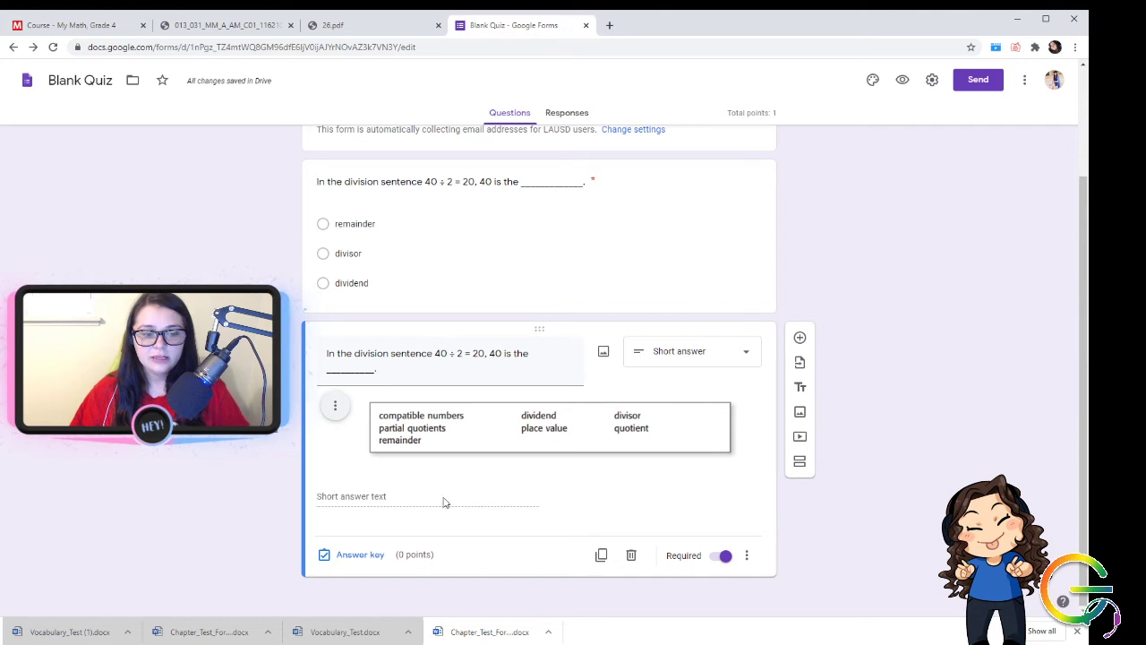
Set dividend as the correct answer worth 1 point in the short-answer question's answer key
left_click(361, 559)
left_click(360, 504)
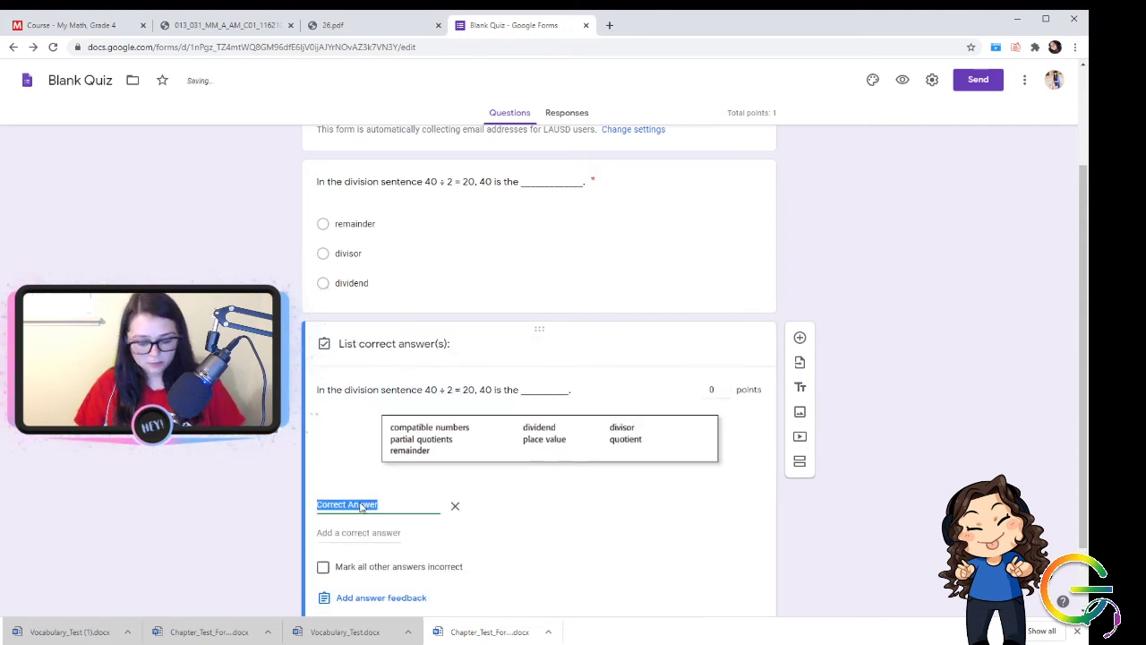
type("divide")
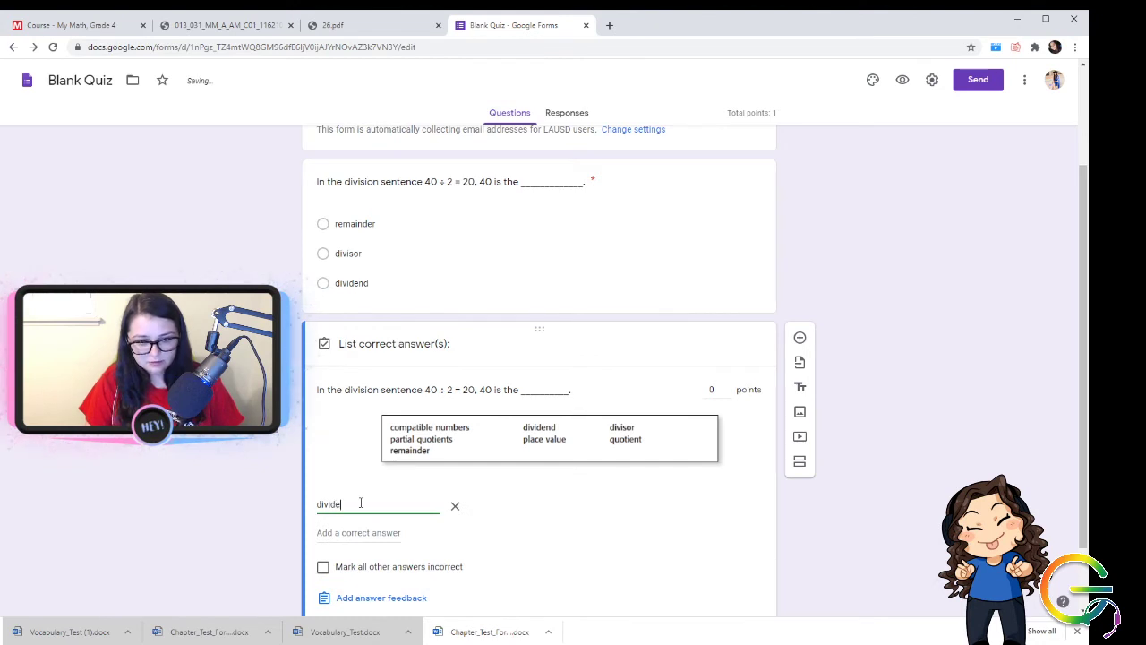
type("nd")
left_click(511, 510)
scroll(507, 509, "down", 1)
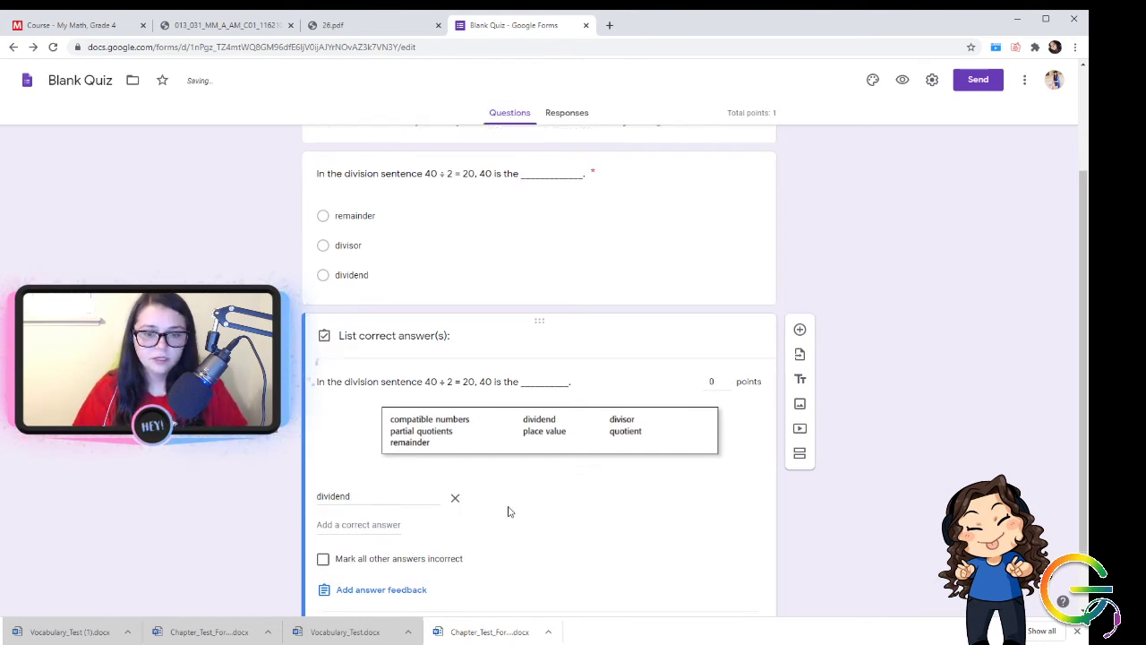
left_click(727, 303)
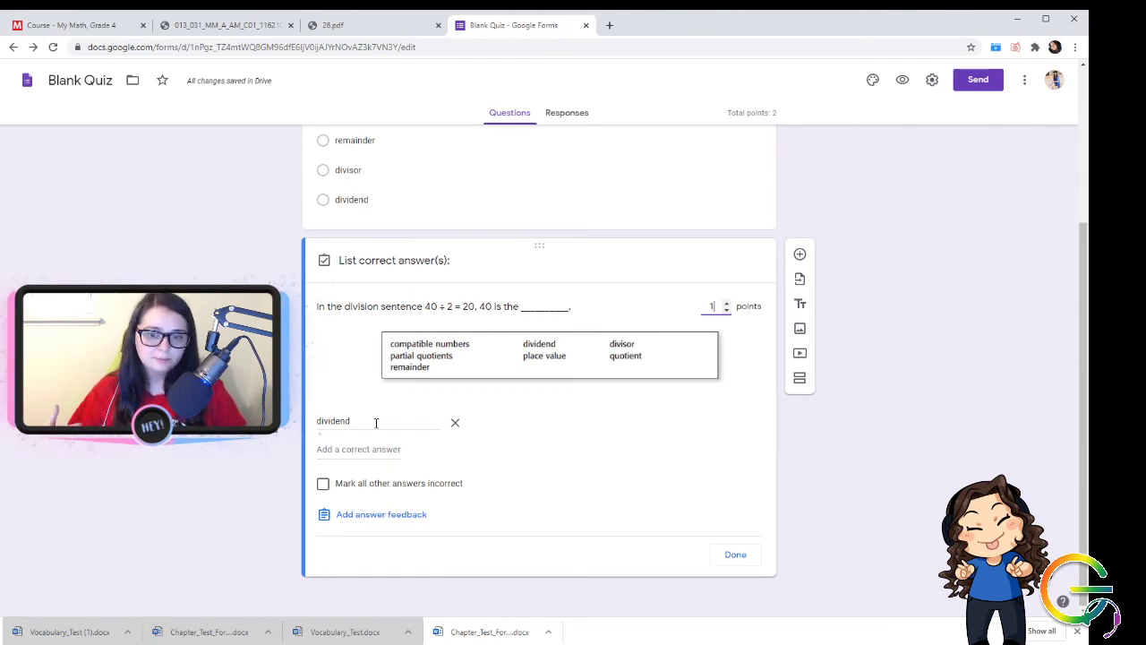
left_click(725, 559)
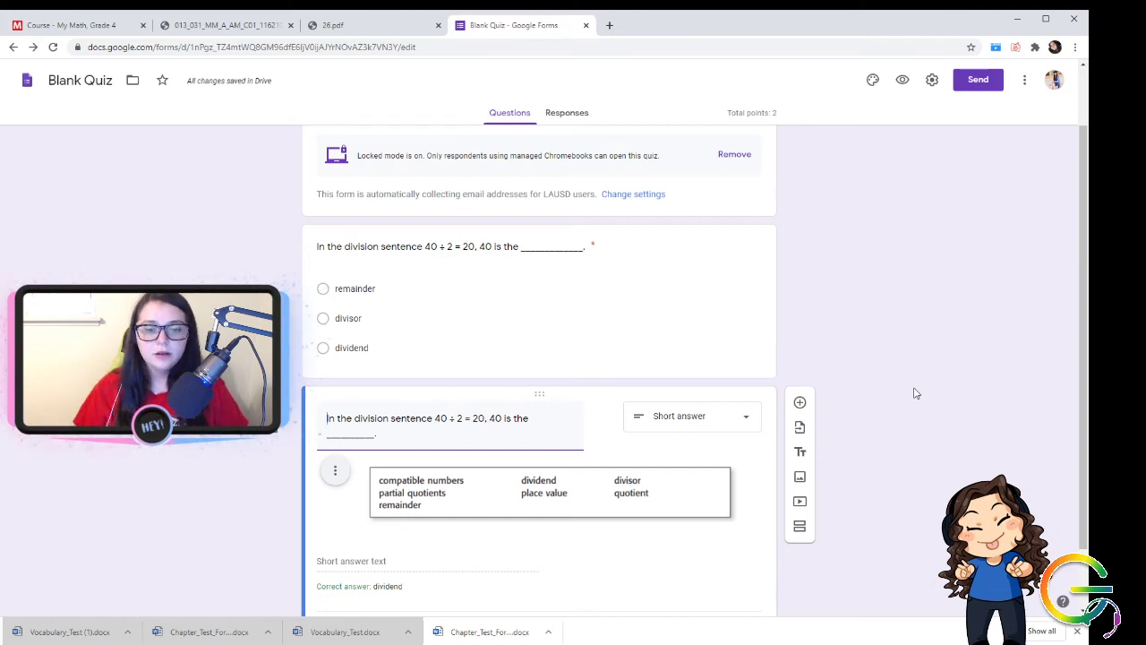
Add a multiple-choice question with the text "96 ÷ 8 =" copied from question 1 of the Chapter Test, Form 2A PDF
scroll(915, 393, "down", 2)
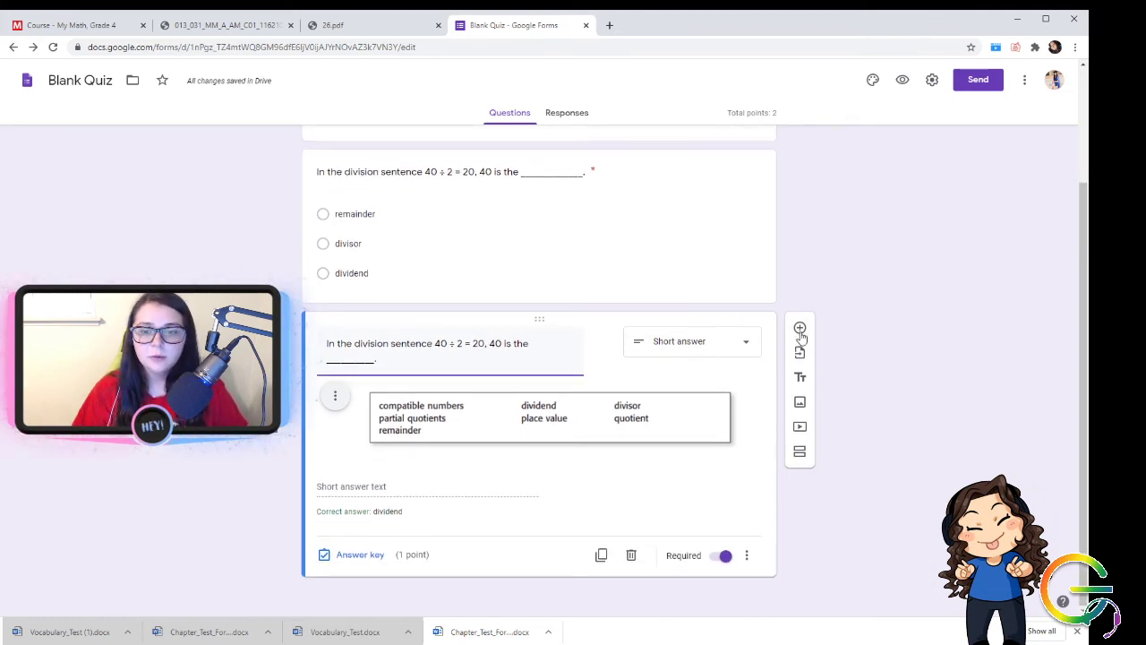
left_click(800, 330)
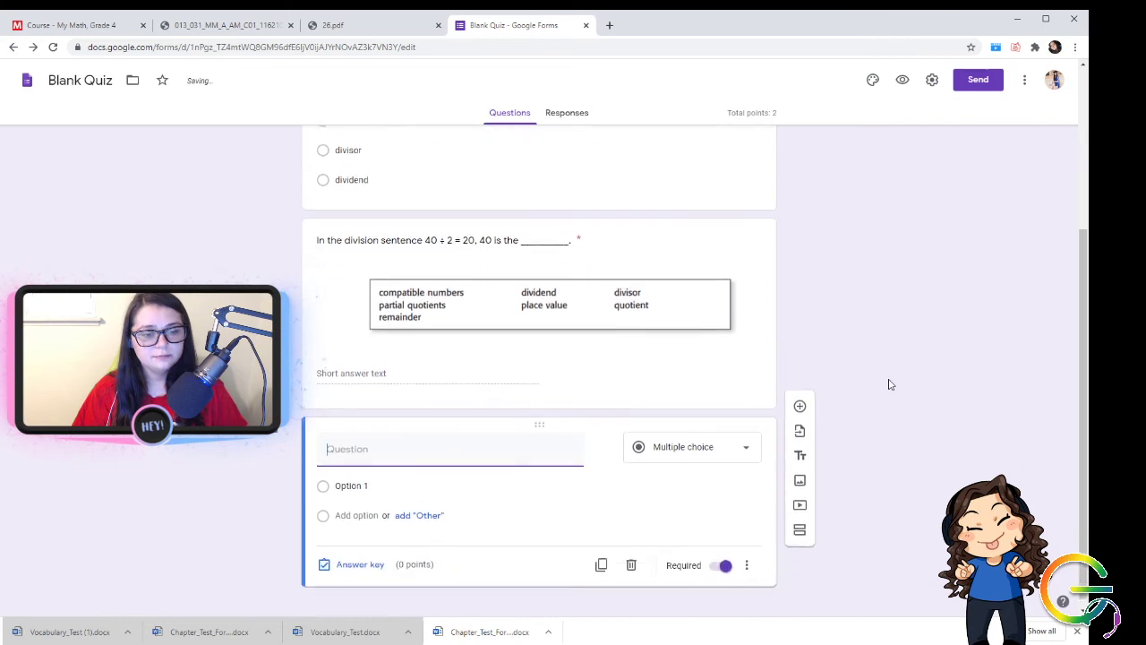
left_click(211, 27)
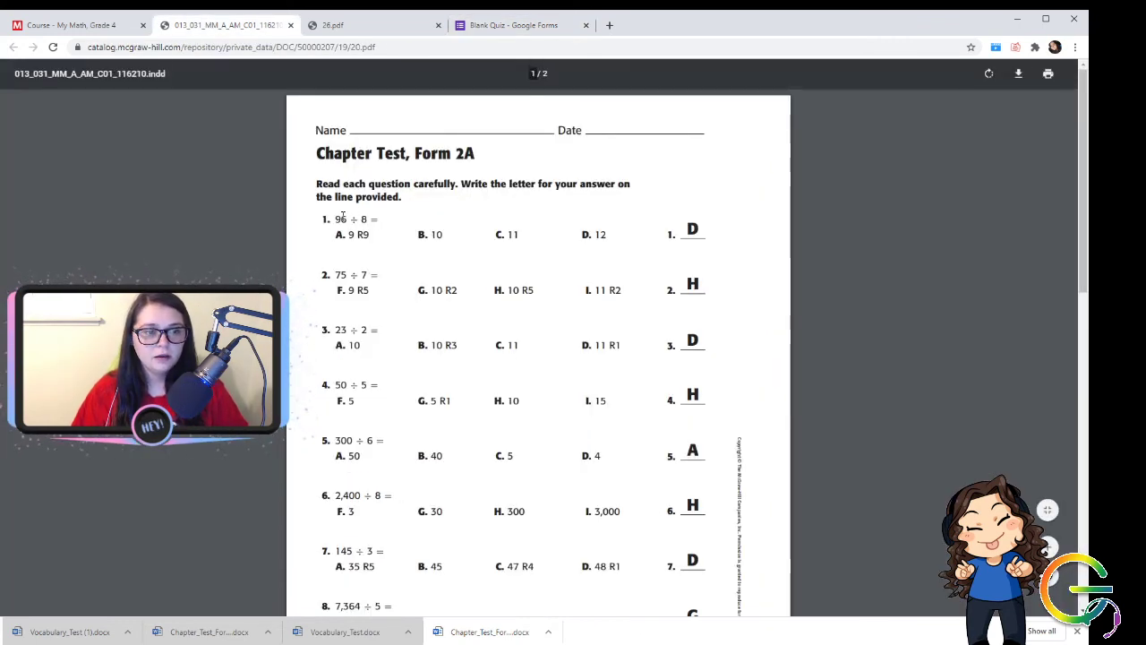
left_click_drag(336, 218, 375, 221)
key("ctrl+c")
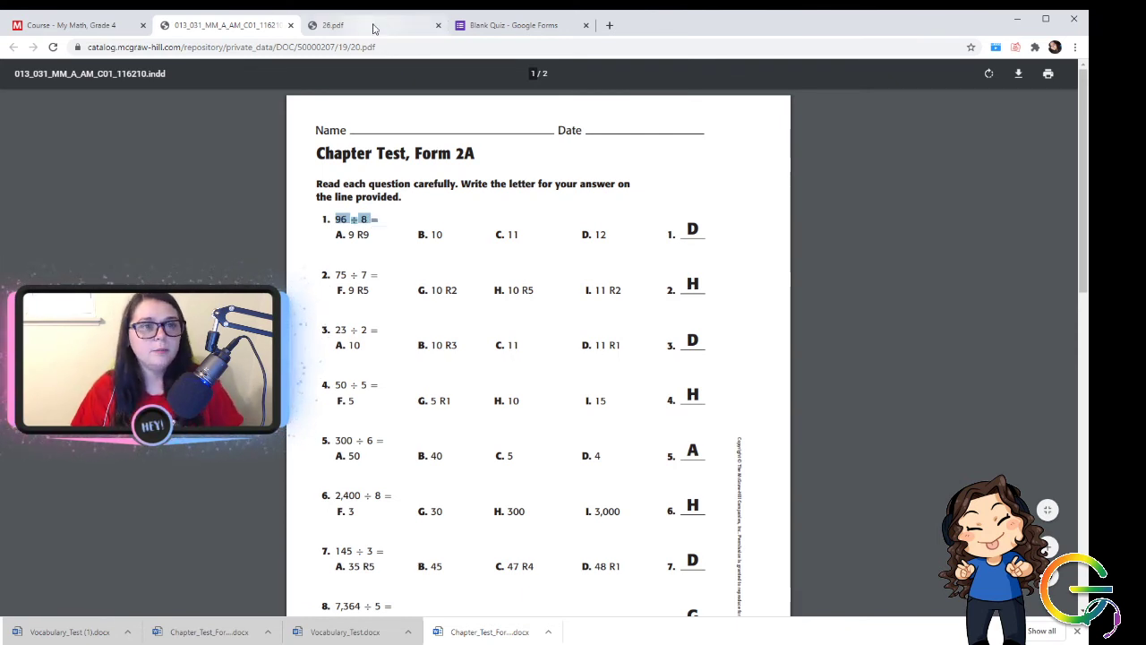
left_click(524, 27)
key("ctrl+v")
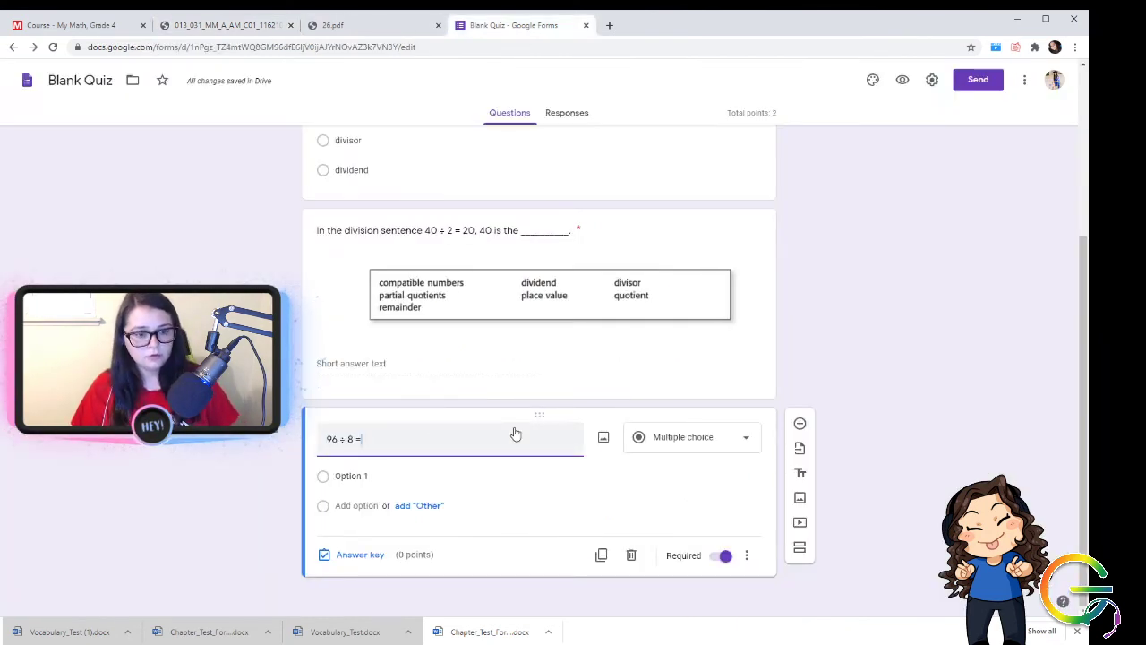
left_click(716, 449)
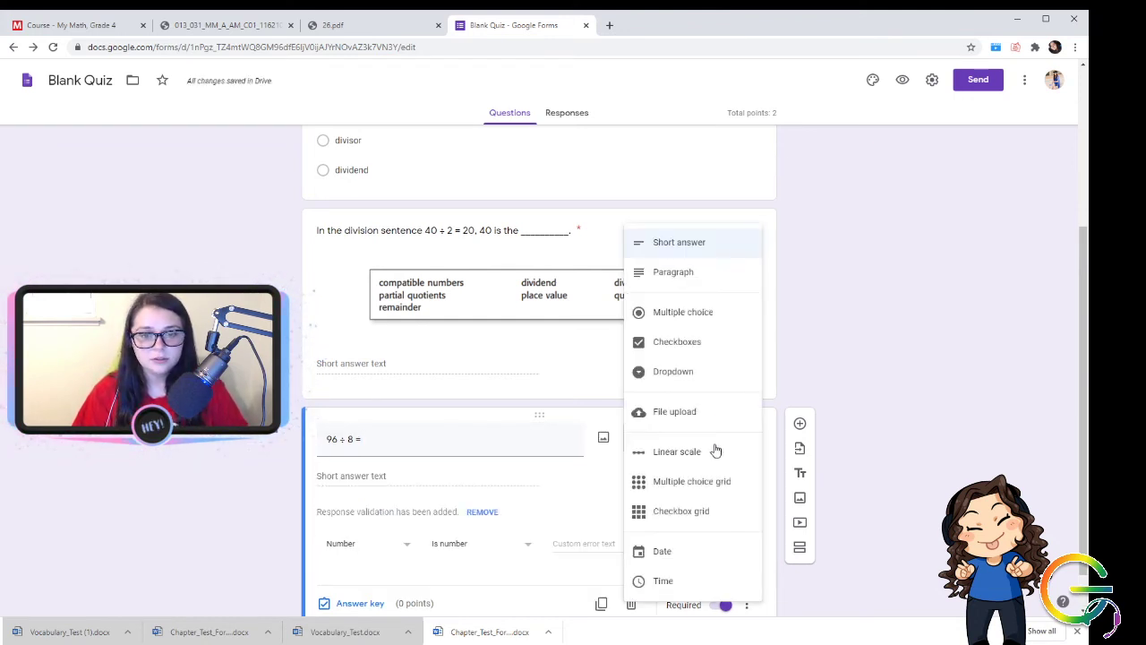
left_click(694, 326)
Check the answer choices in the Chapter Test PDF and enter 9 R9 as the first option of the 96 ÷ 8 question
left_click(352, 476)
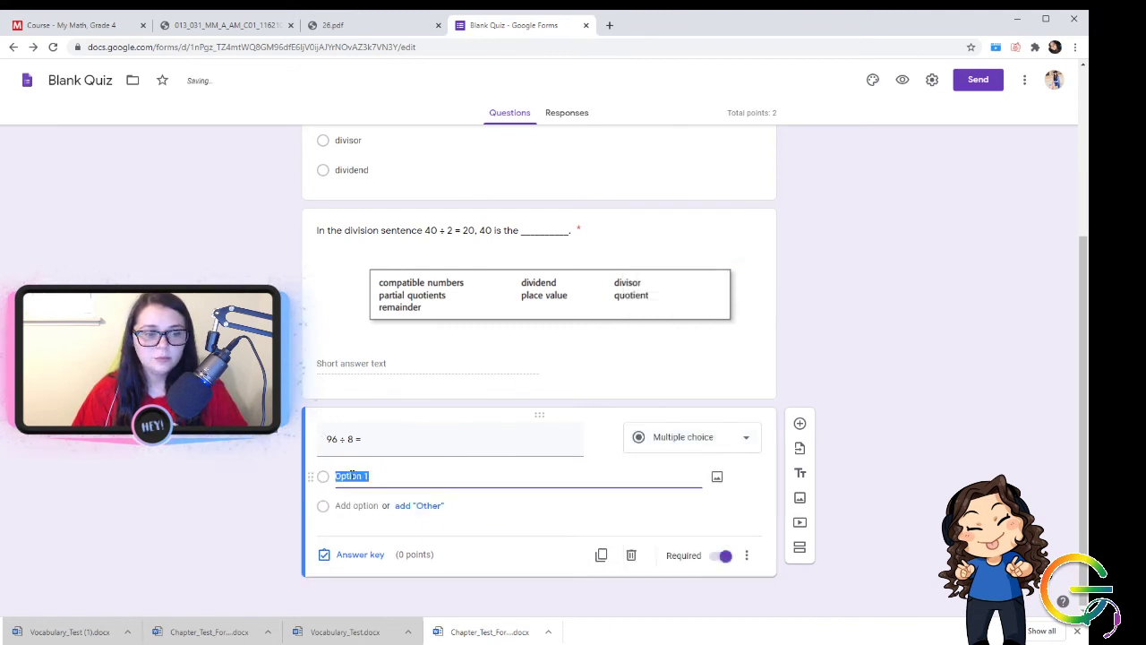
left_click(340, 26)
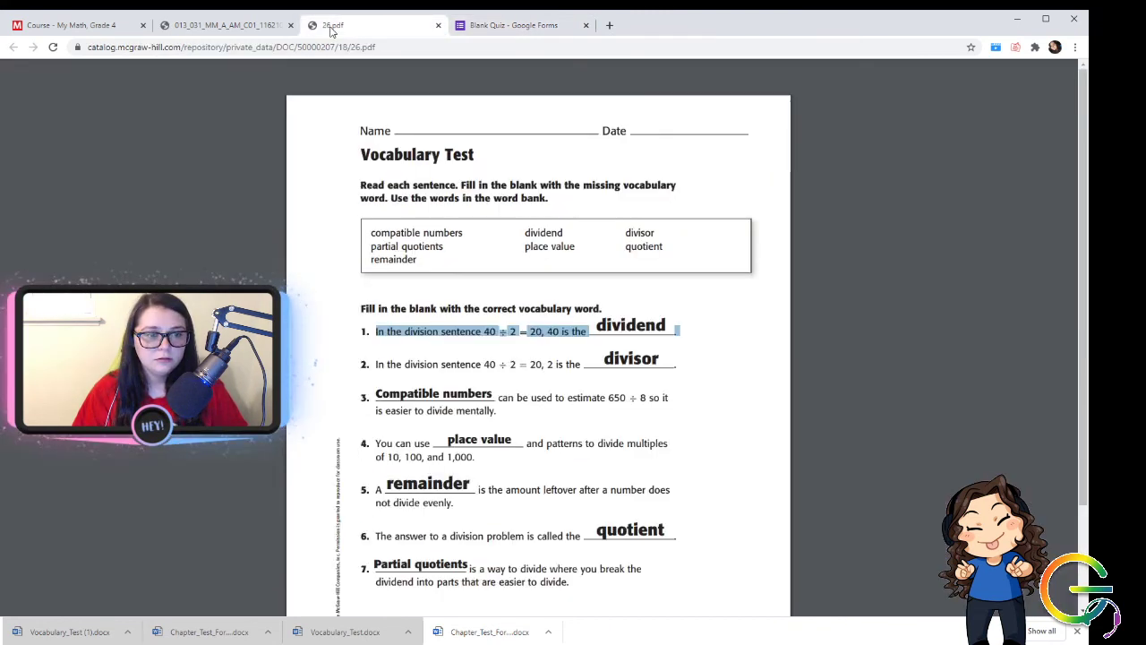
left_click(264, 30)
left_click(472, 25)
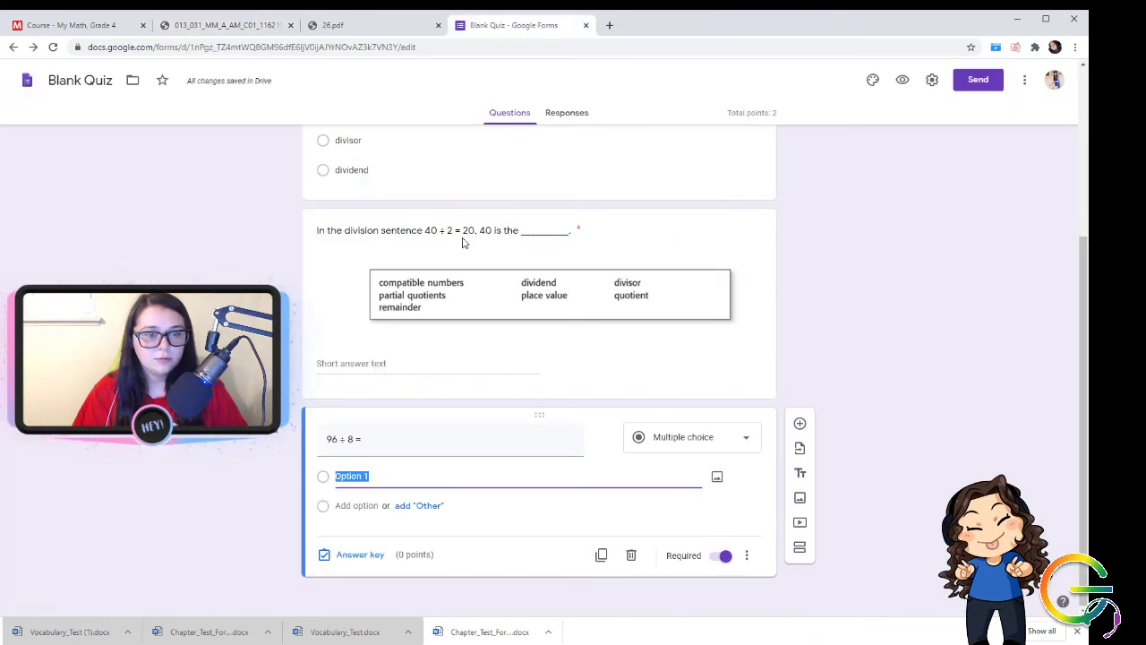
type("9 R")
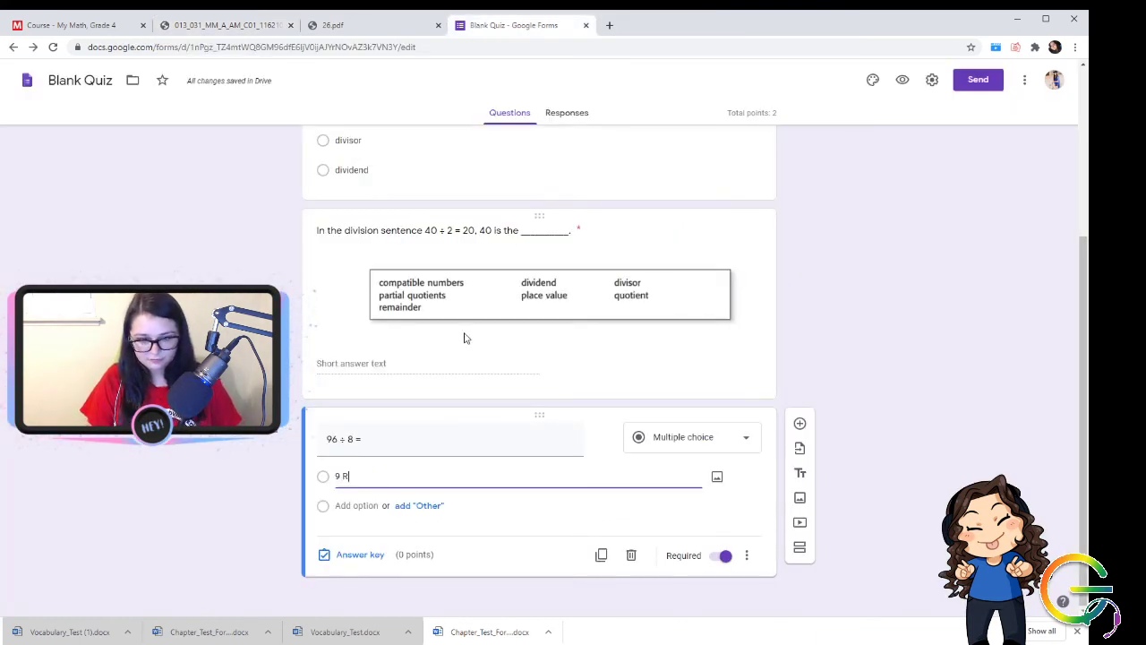
type("9")
Add 10, 11 and 12 from the Chapter Test PDF as the remaining options of the 96 ÷ 8 question
left_click(367, 506)
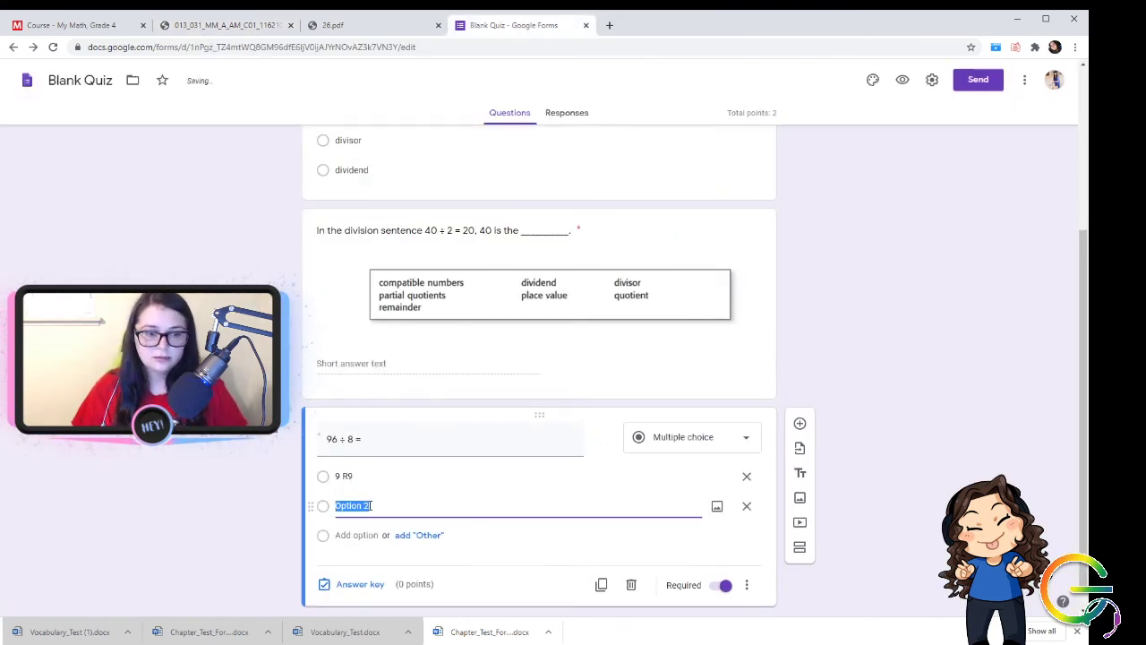
left_click(234, 30)
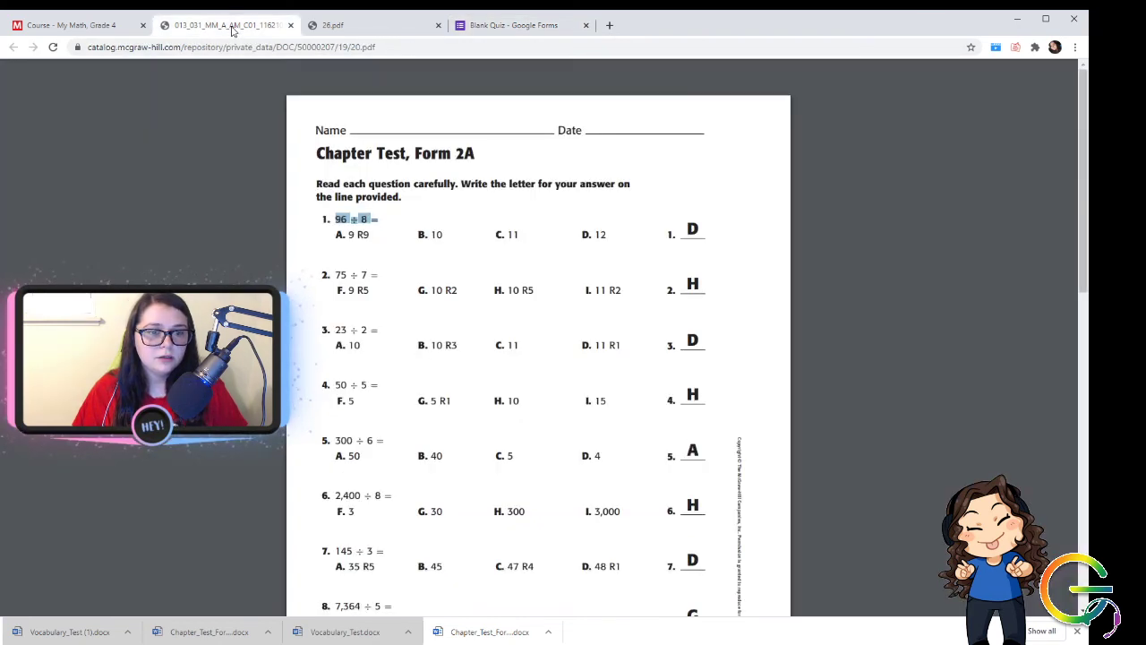
left_click(548, 25)
type("10")
key("Return")
type("11")
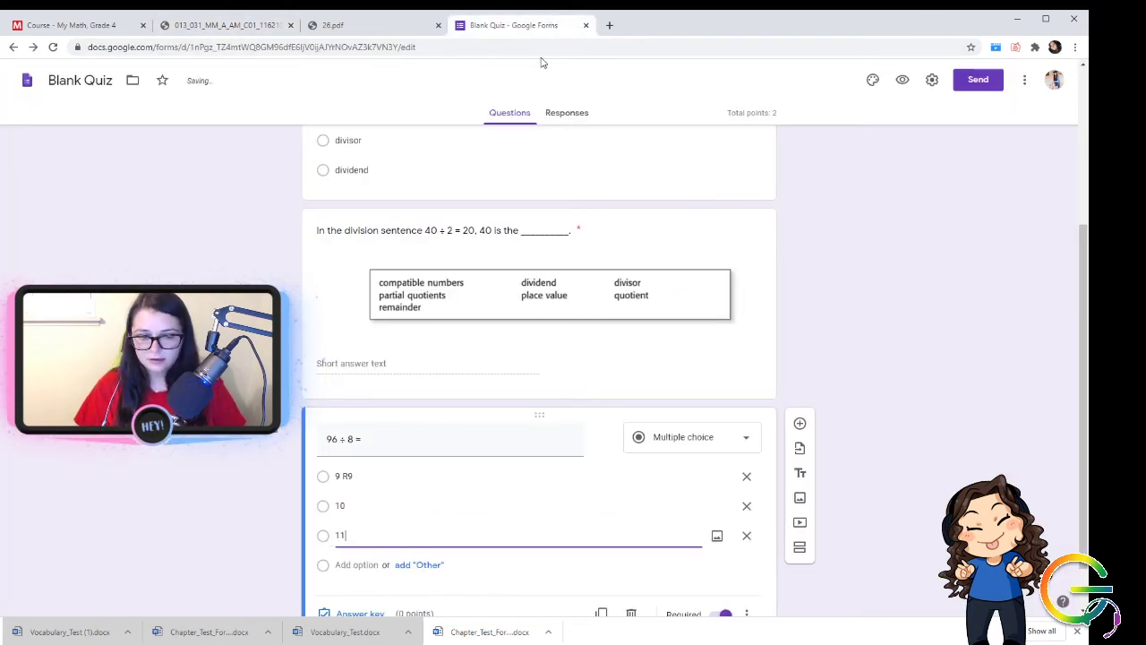
key("Return")
type("12")
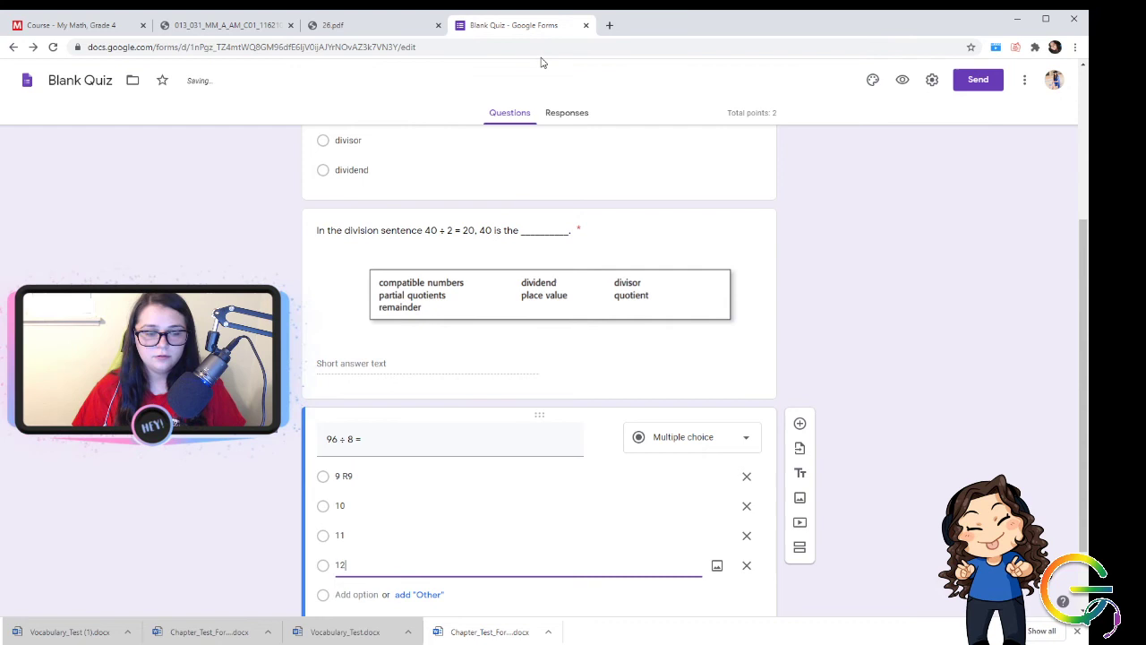
Check the answer in the Chapter Test PDF and set 12 as the correct answer worth 1 point for the 96 ÷ 8 question
left_click(255, 26)
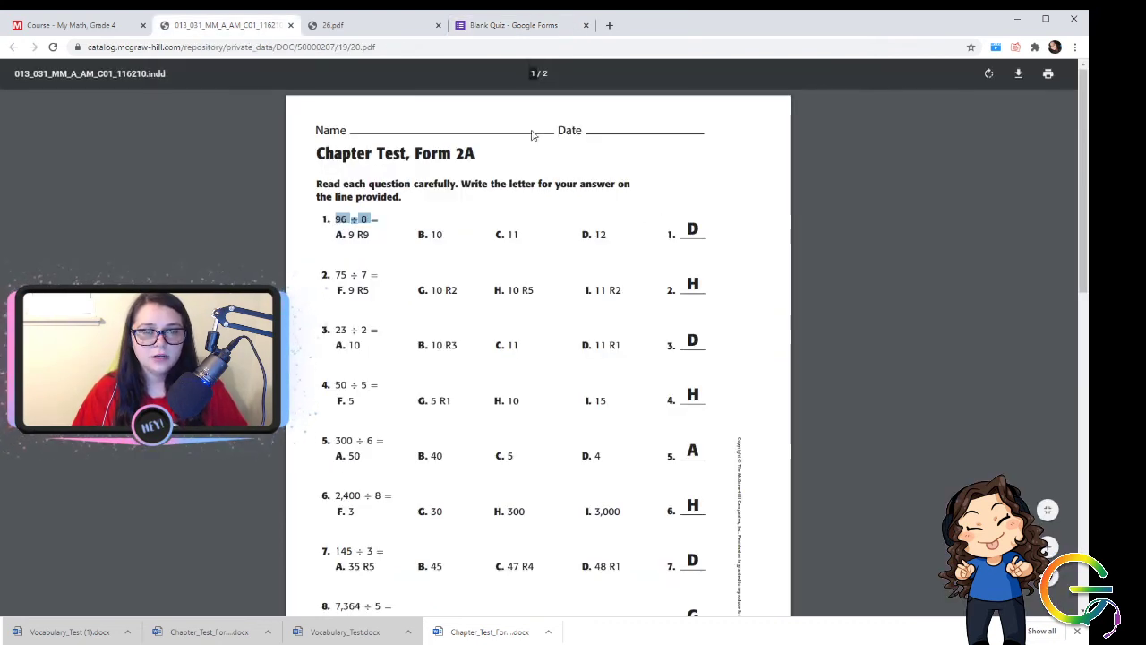
left_click(513, 26)
scroll(525, 483, "down", 1)
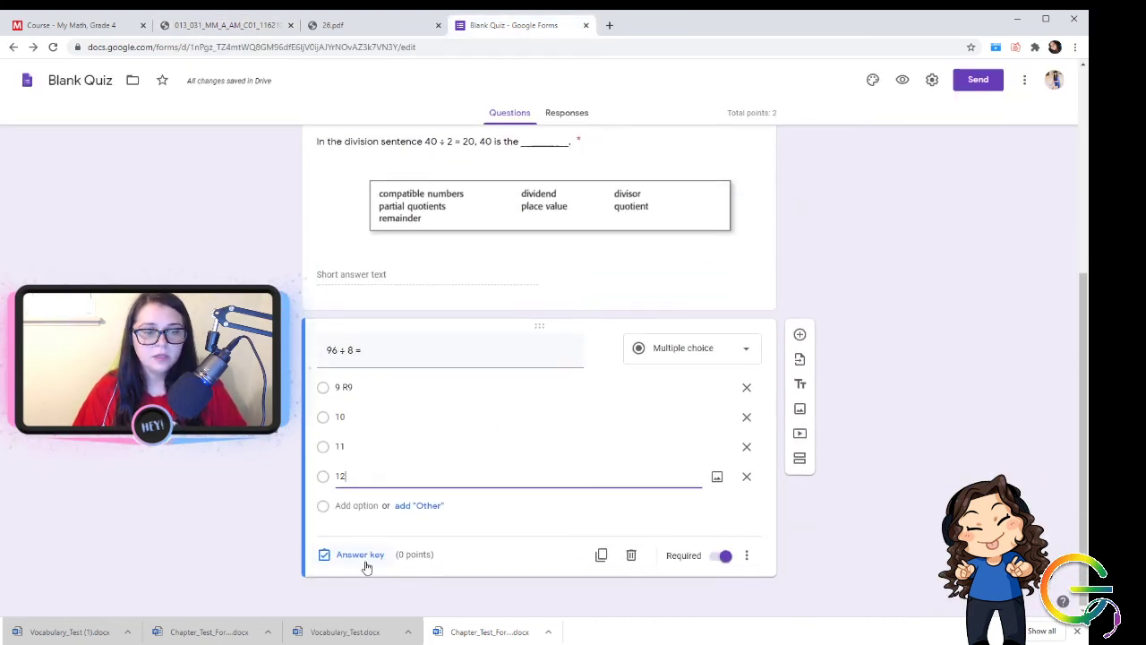
left_click(367, 556)
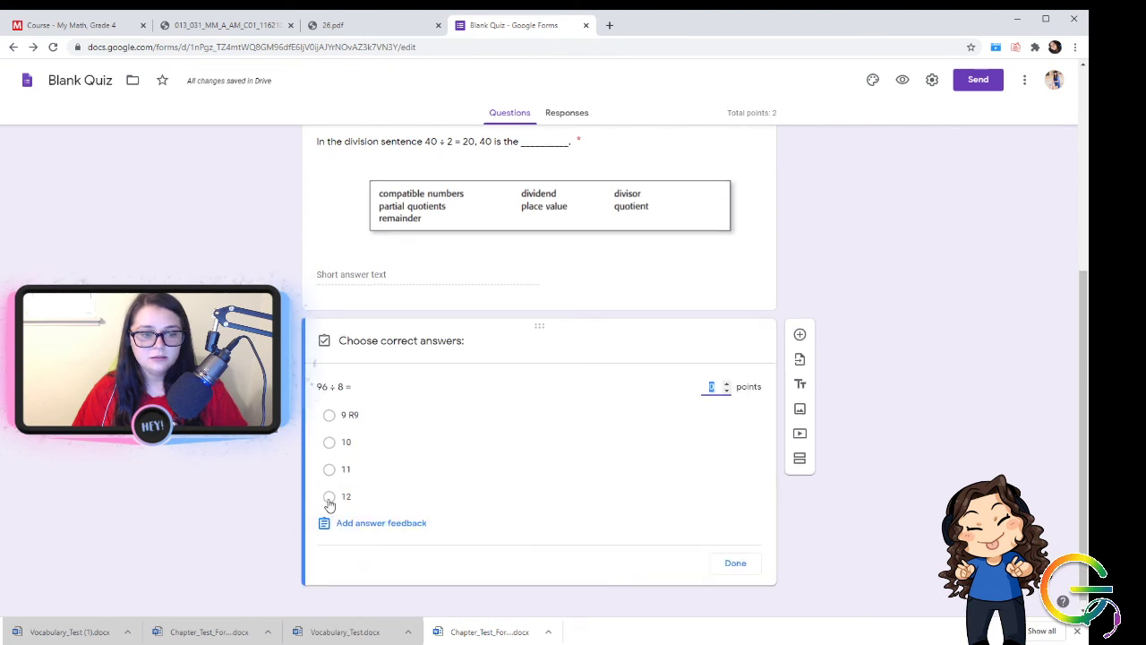
left_click(330, 496)
left_click(724, 383)
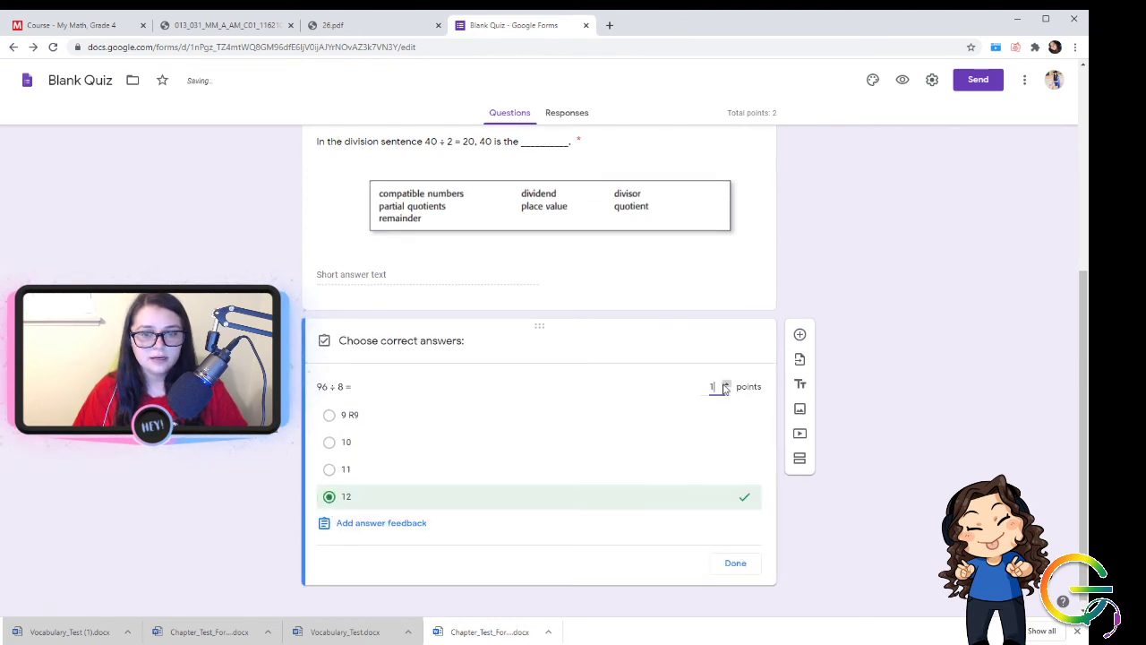
left_click(728, 563)
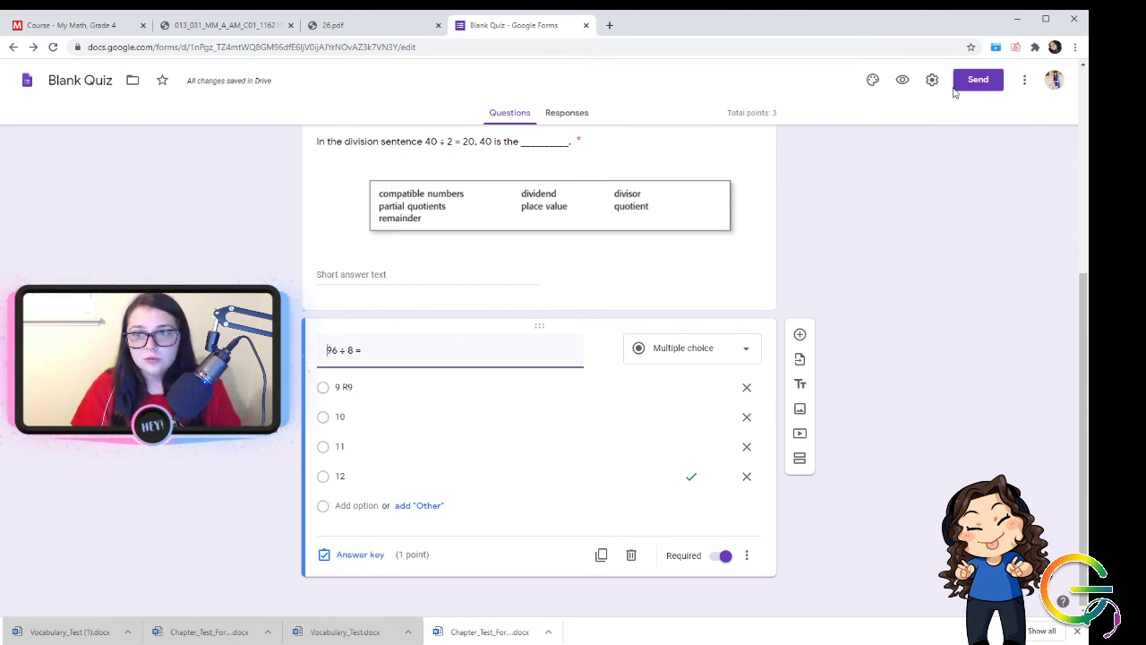
Start making a copy of the quiz and pick the shared drive 4th Grade Team Tulsa ES as its destination folder
left_click(1026, 84)
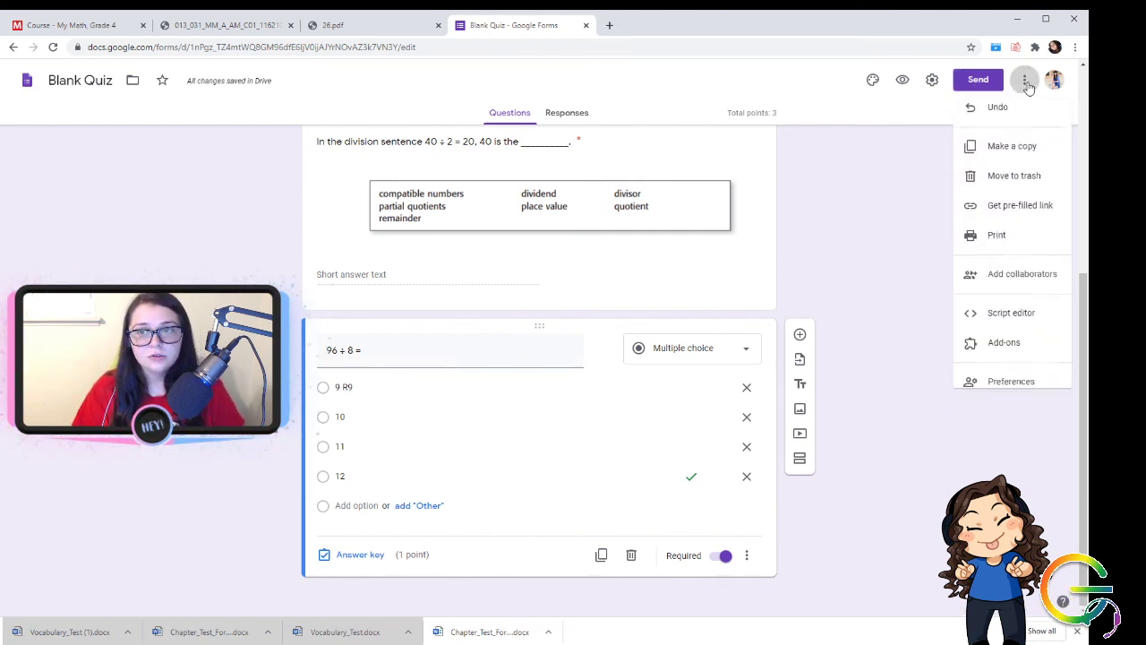
left_click(1029, 158)
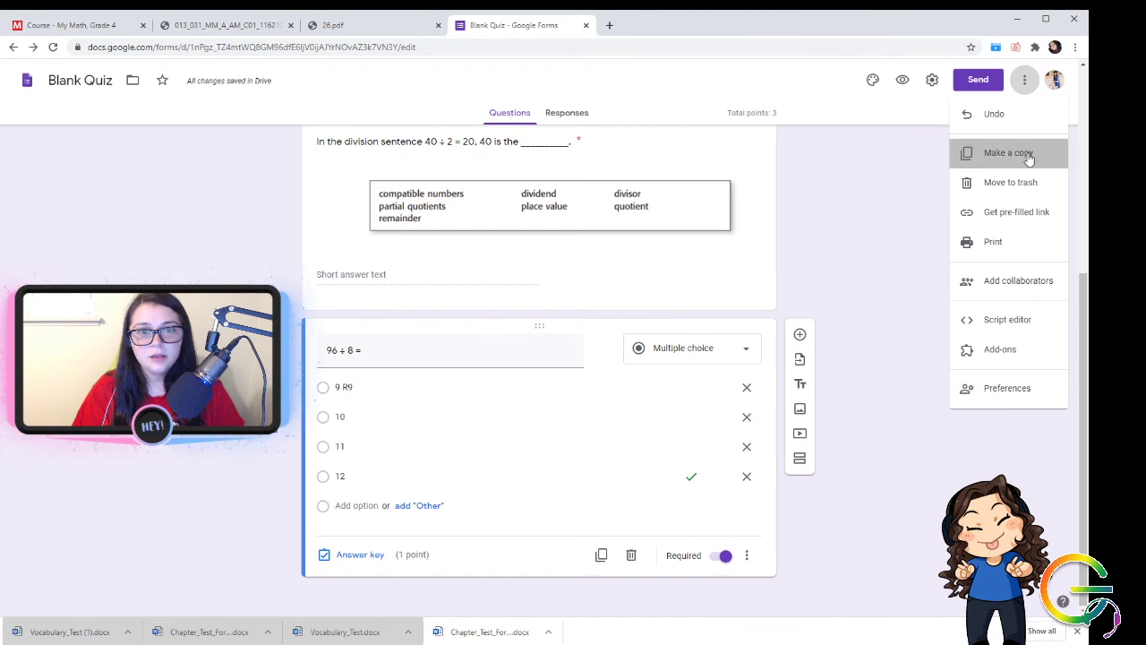
left_click(470, 355)
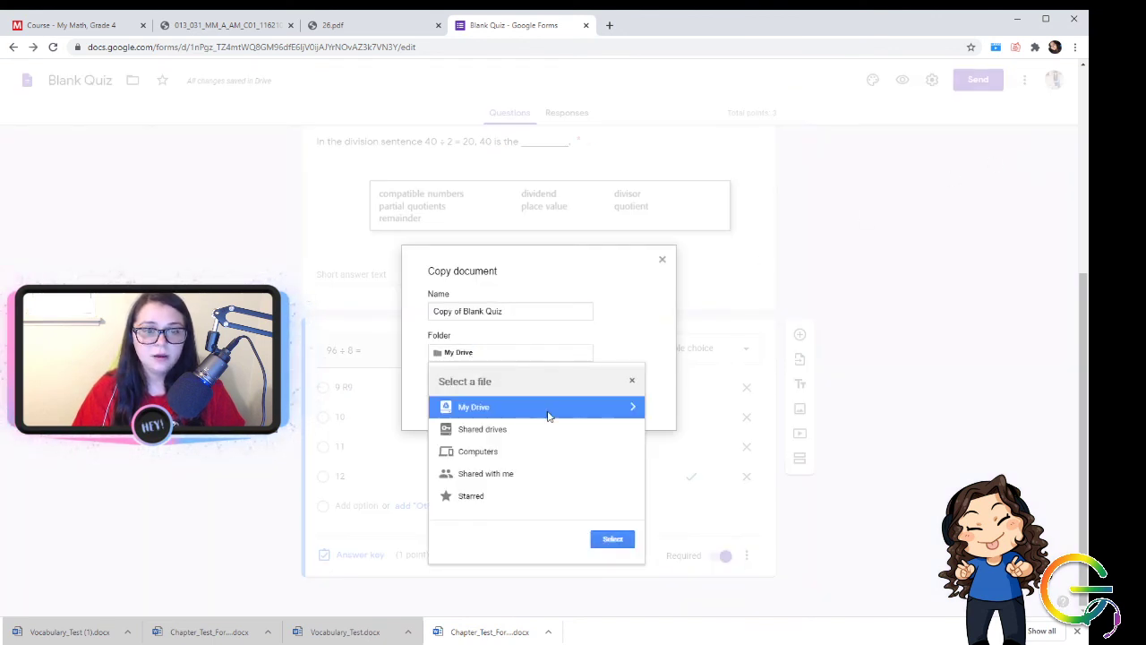
left_click(630, 430)
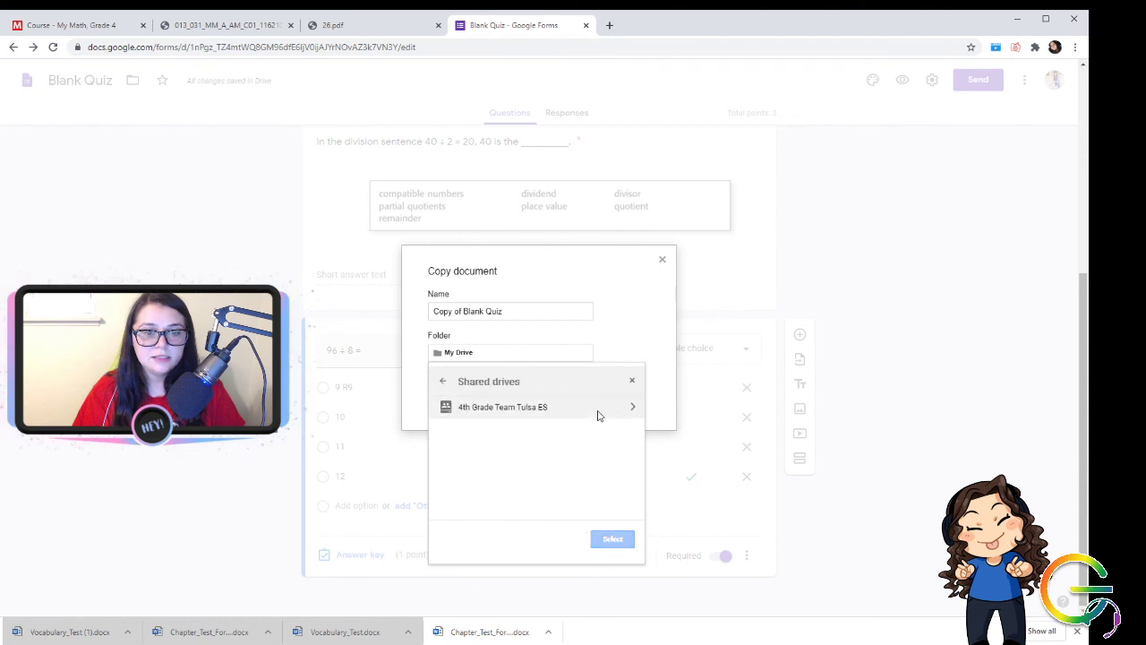
left_click(548, 408)
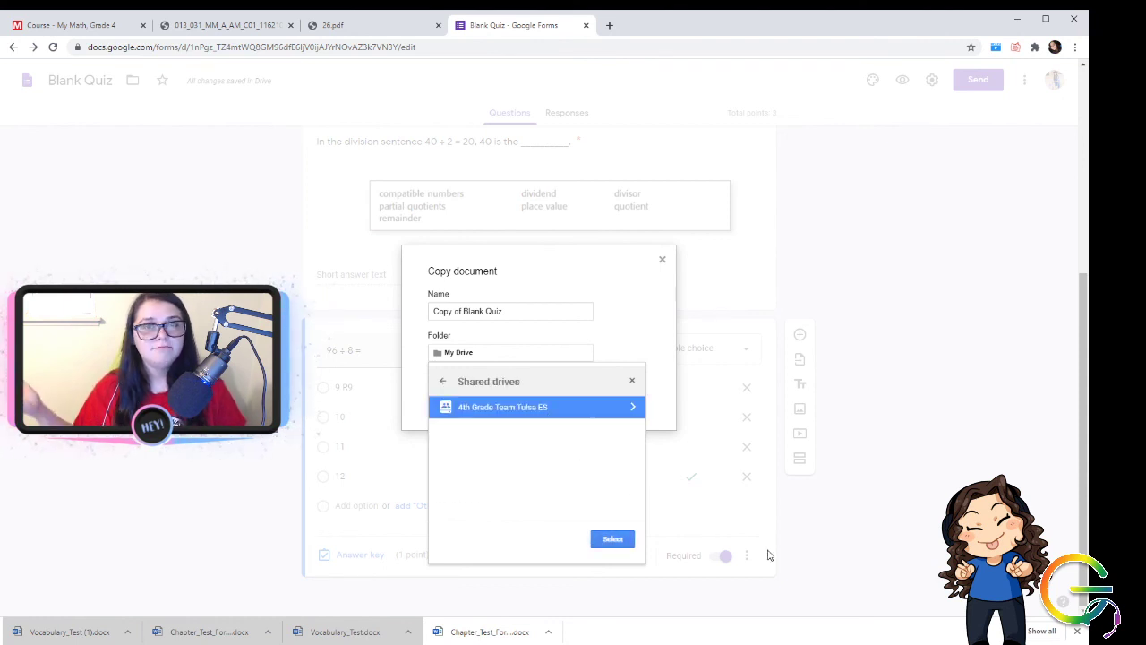